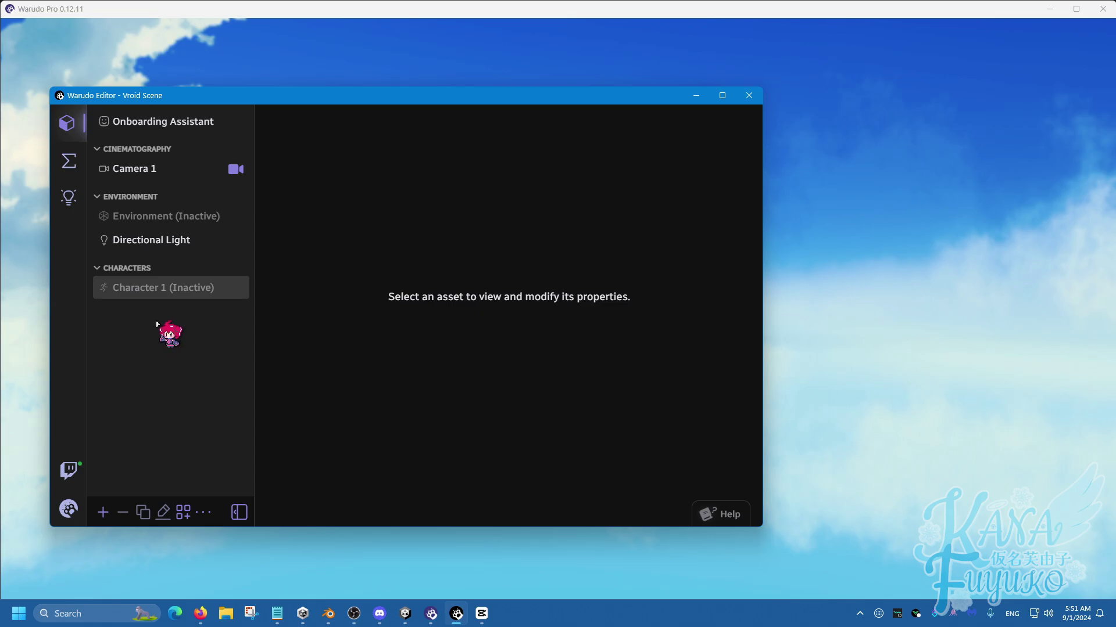
Step: Launch Basic Setup from the Onboarding Assistant to reach the character selection dialog
left_click(161, 123)
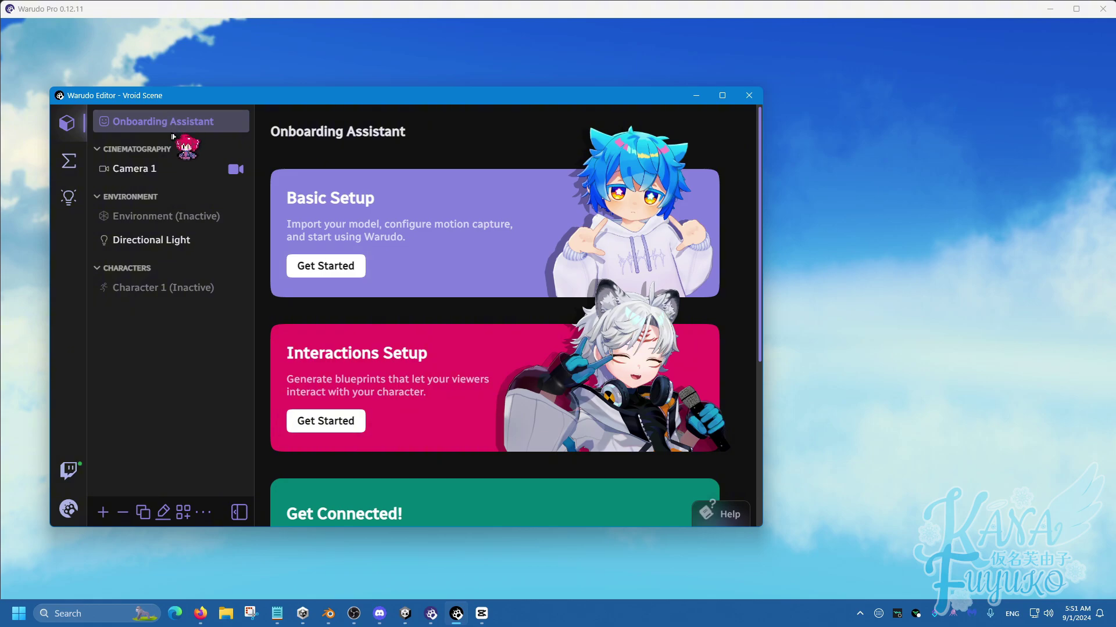
left_click(316, 271)
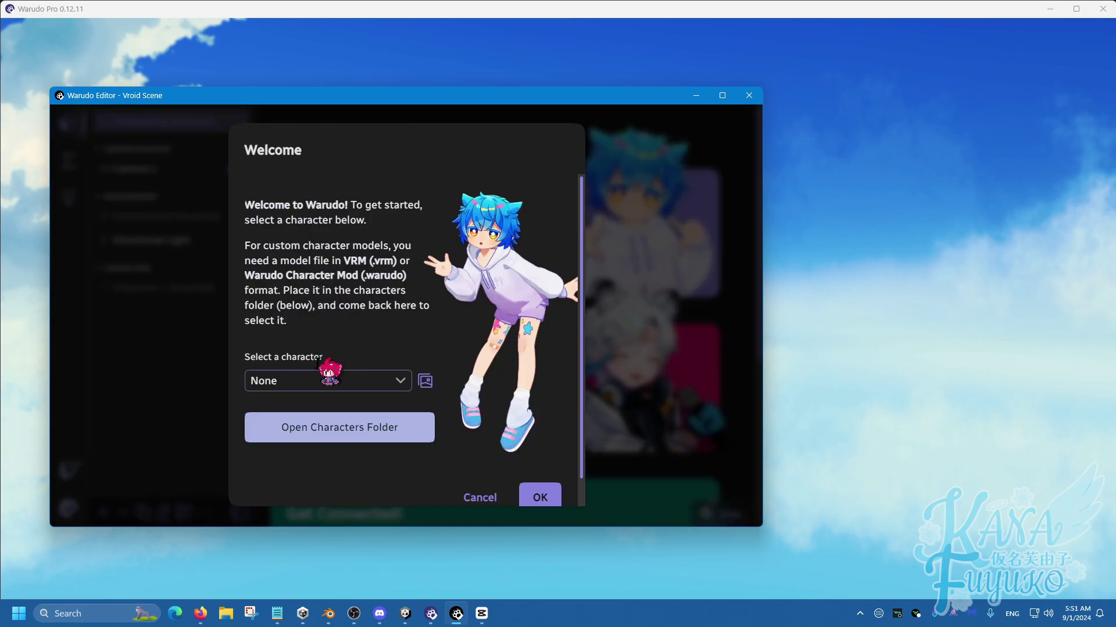
Step: Open the Characters folder in Explorer and locate Test-Chan.vrm and Test-Kun.vrm
left_click(326, 435)
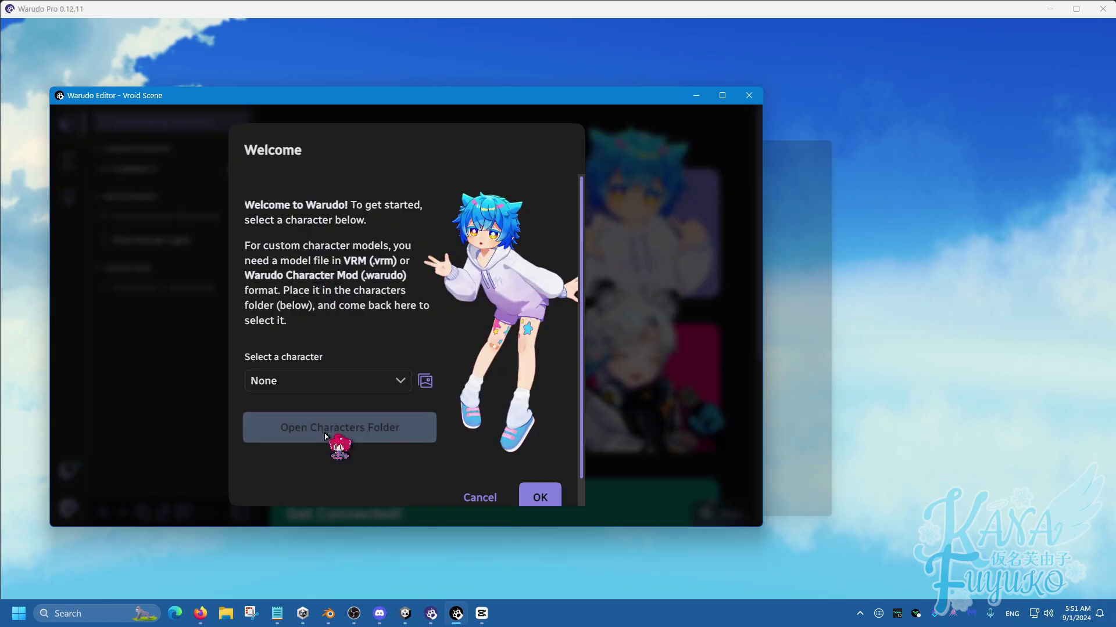
left_click_drag(783, 128, 556, 105)
scroll(583, 292, "down", 8)
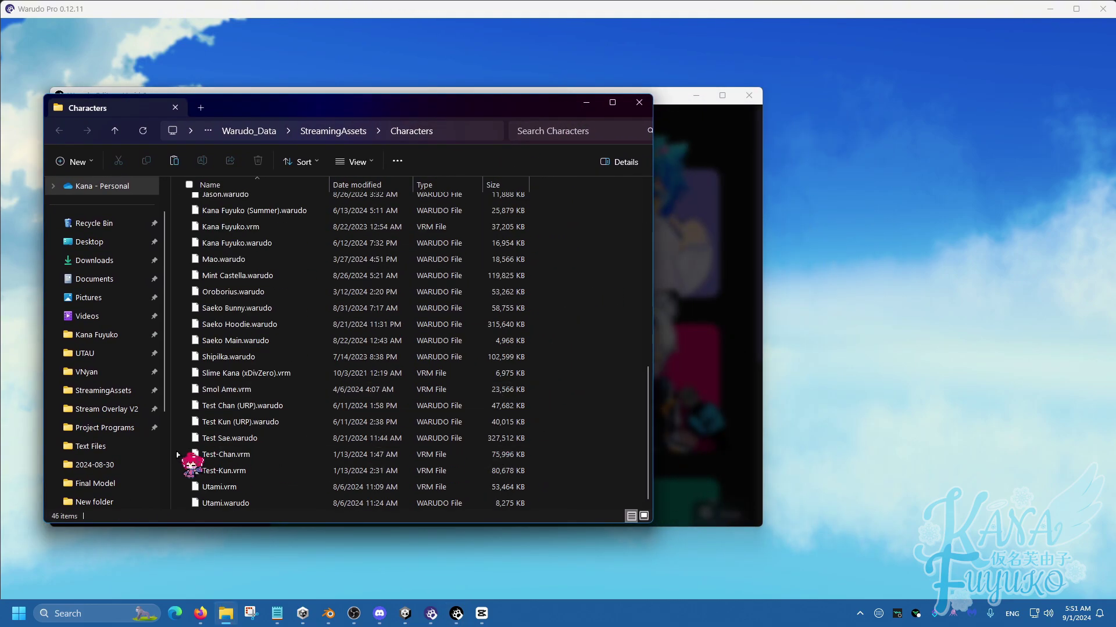
left_click_drag(185, 454, 252, 476)
left_click(540, 449)
left_click_drag(550, 110, 928, 104)
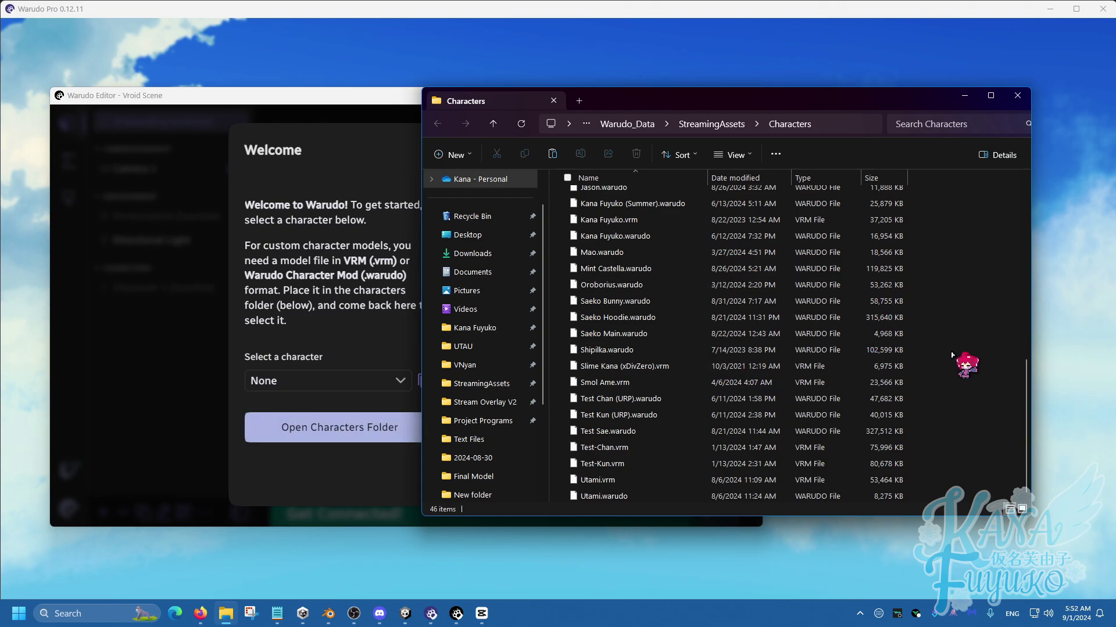
left_click_drag(919, 453, 635, 451)
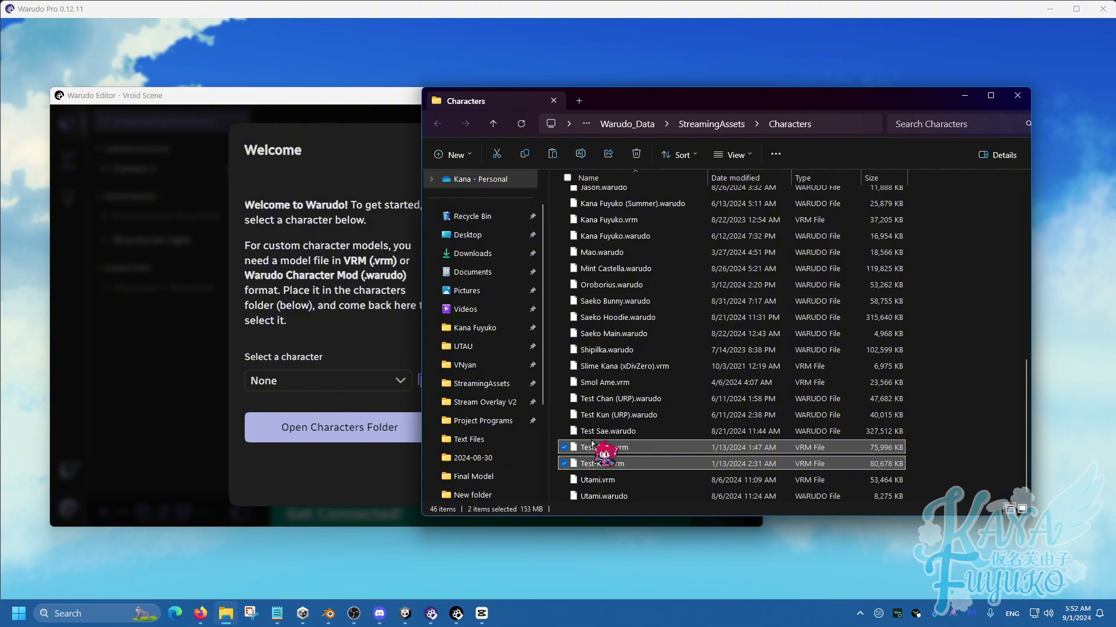
left_click_drag(893, 100, 713, 98)
Step: Close Explorer, then choose Test-Chan as the character and confirm with OK
left_click(835, 93)
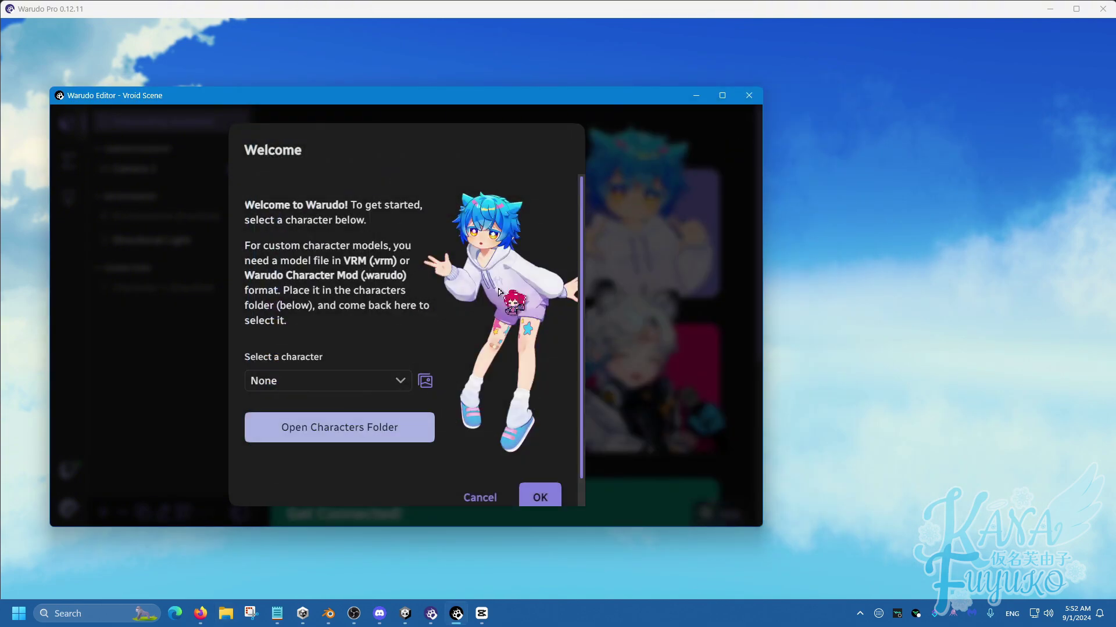
left_click(323, 384)
scroll(418, 302, "down", 15)
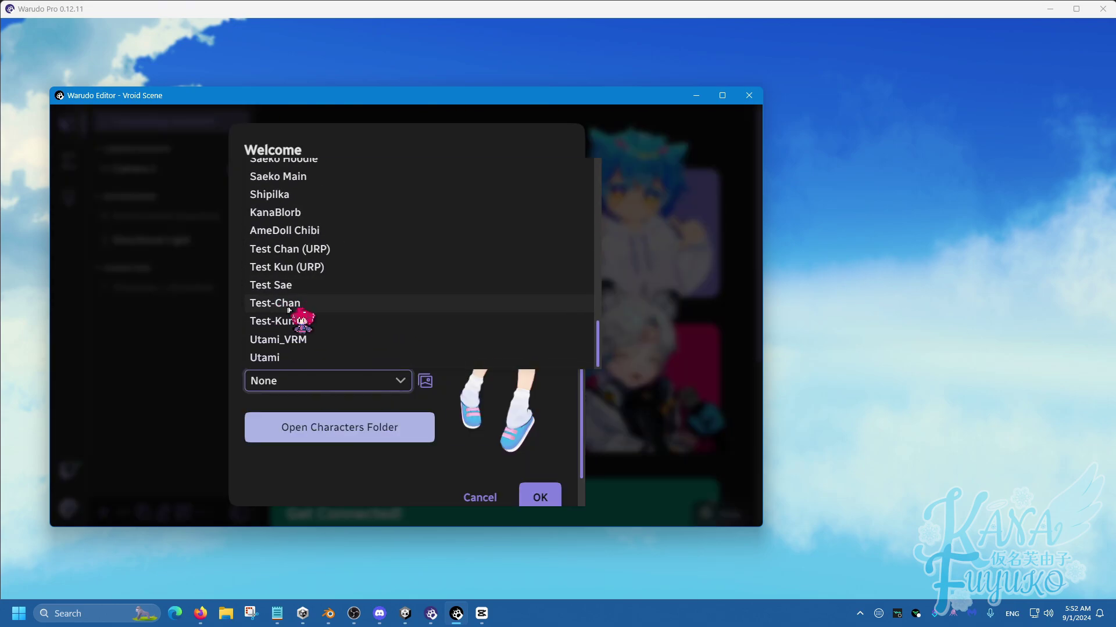
left_click(290, 305)
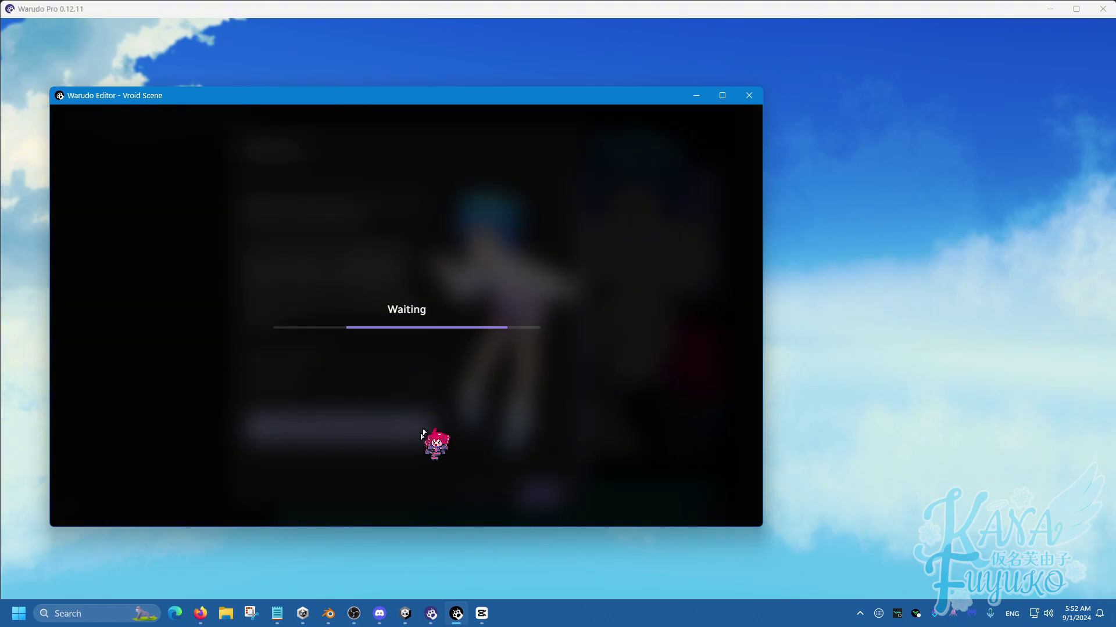
scroll(426, 337, "down", 5)
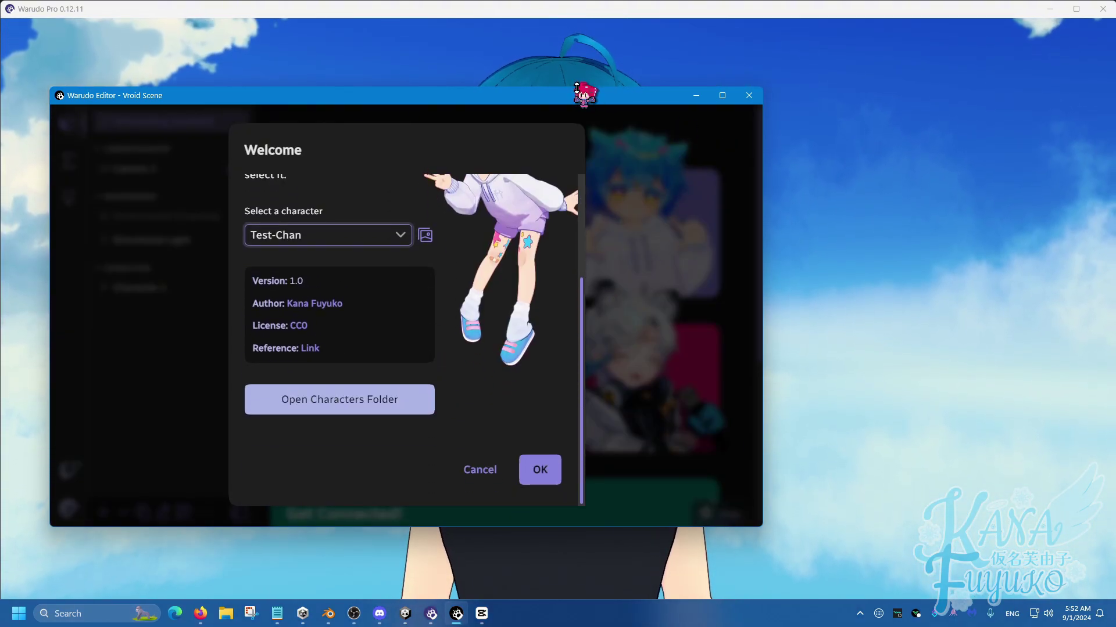
mouse_move(578, 94)
left_mouse_down()
mouse_move(536, 209)
mouse_move(535, 397)
mouse_move(591, 99)
mouse_move(577, 98)
left_mouse_up()
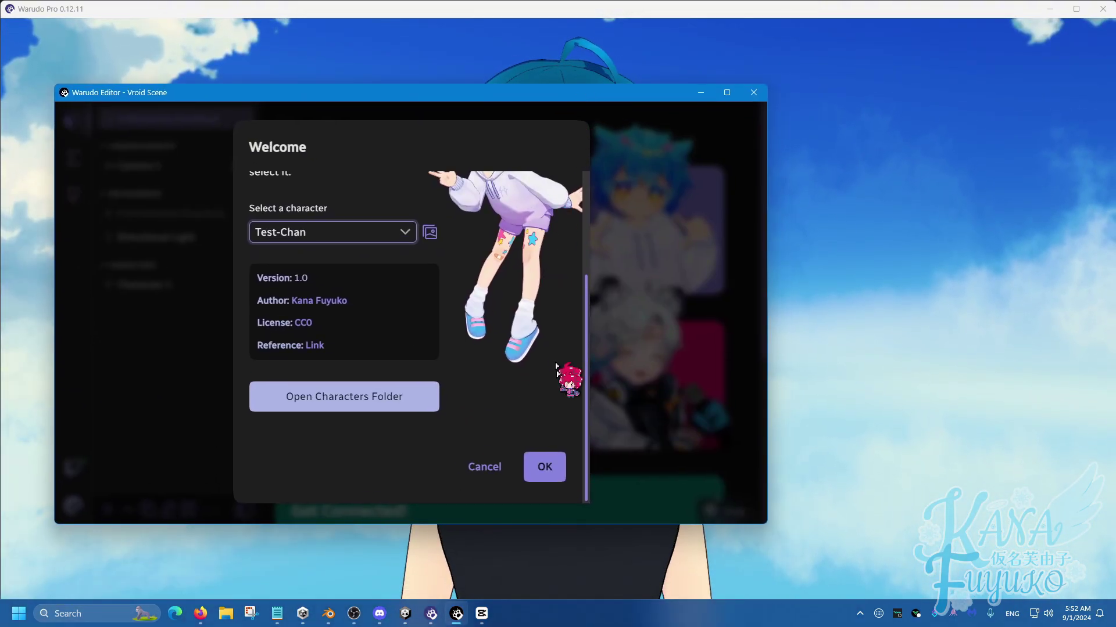
left_click(554, 468)
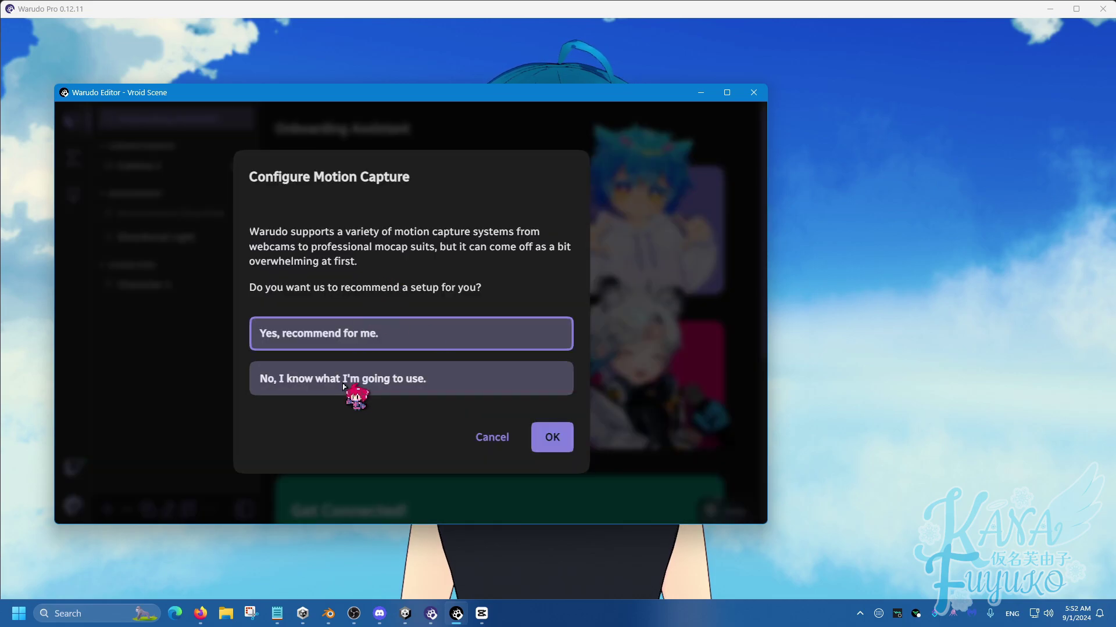
Step: Accept 'Yes, recommend for me' and submit the tracking hardware questionnaire
left_click(530, 437)
scroll(422, 403, "down", 2)
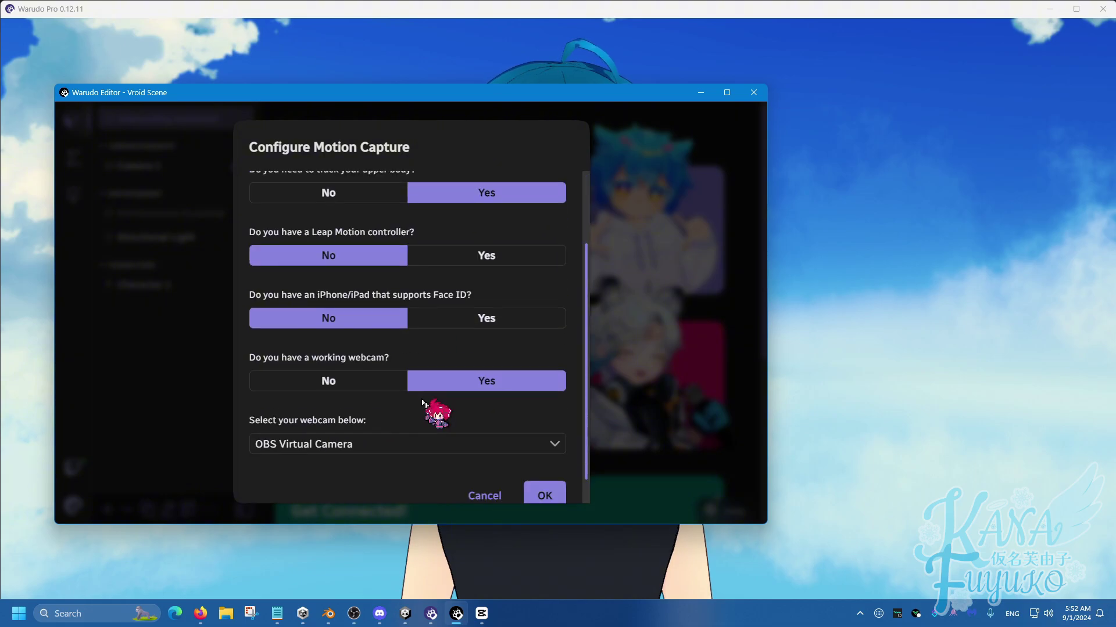
scroll(423, 404, "down", 1)
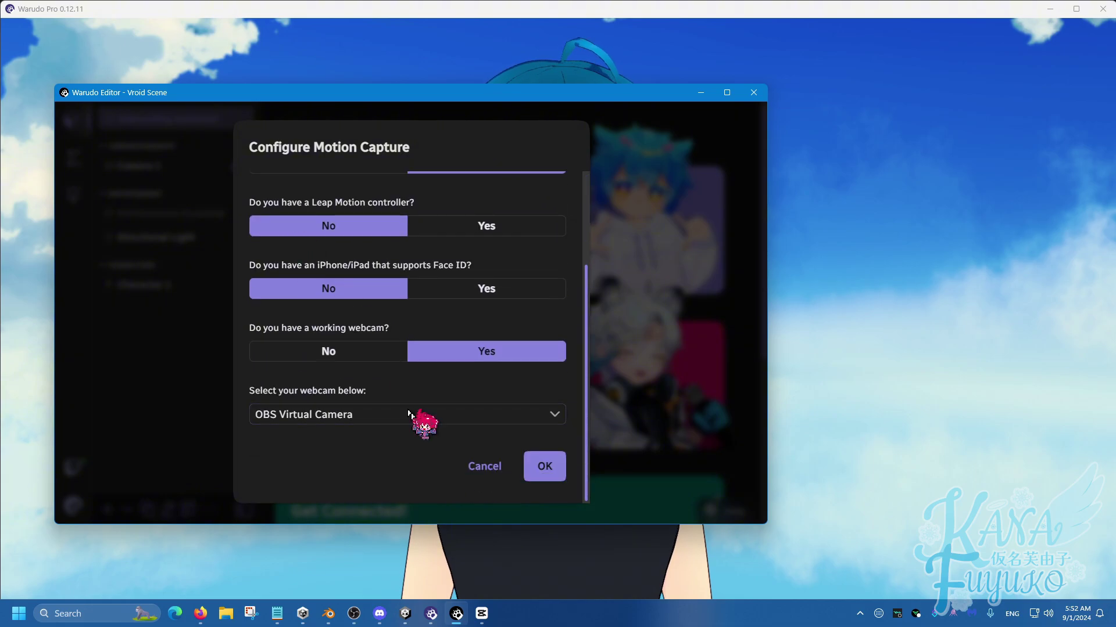
left_click(541, 468)
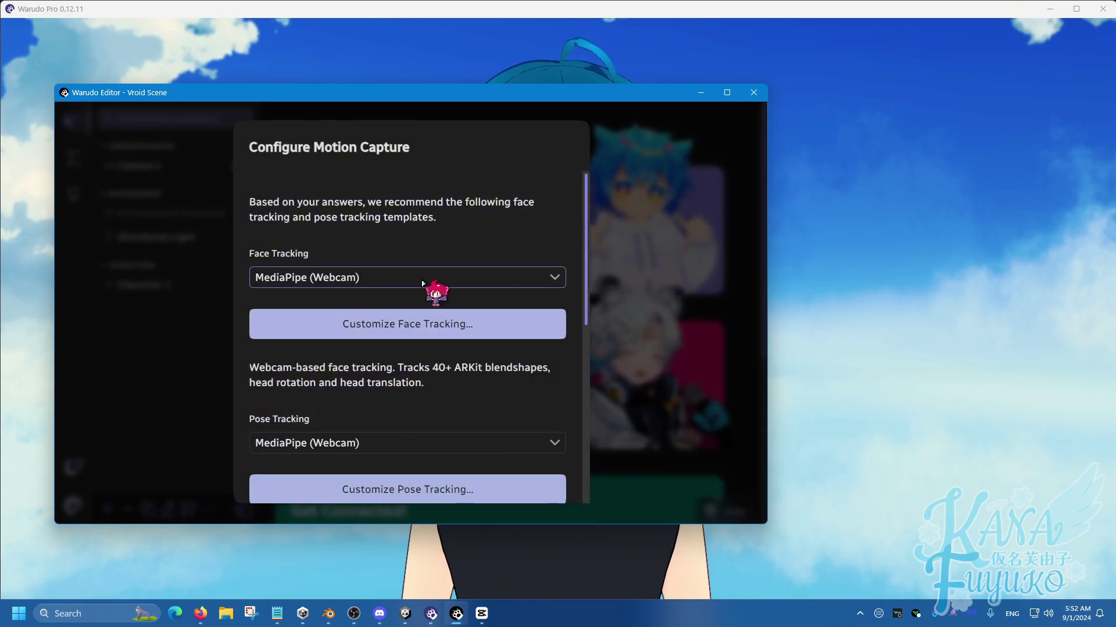
Step: Accept the recommended MediaPipe (Webcam) face and pose tracking templates
scroll(349, 308, "down", 2)
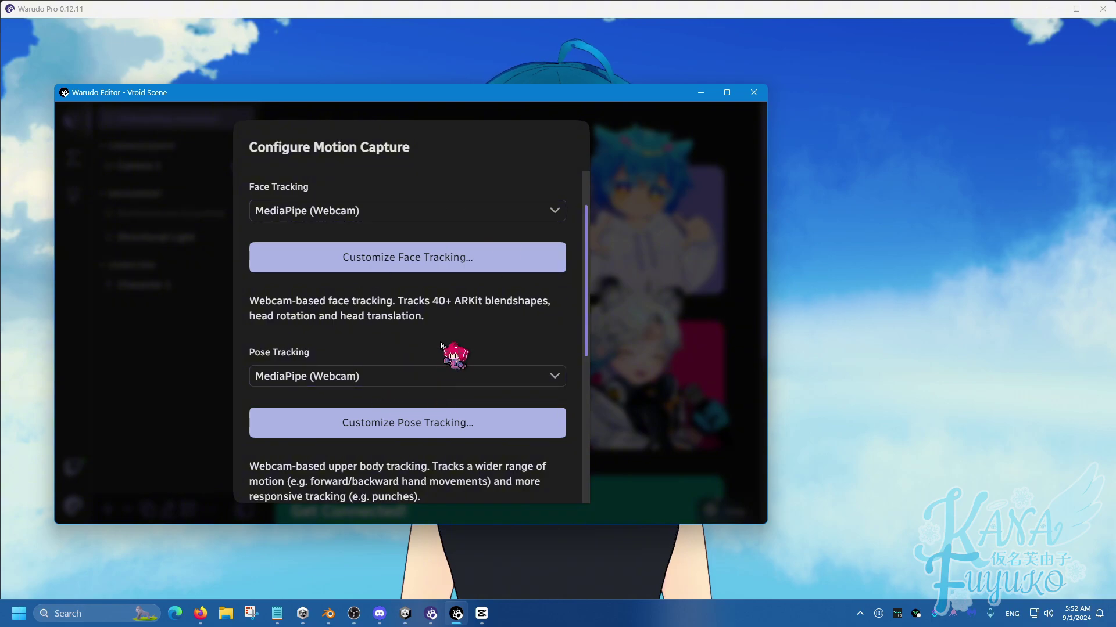
scroll(441, 345, "down", 5)
scroll(431, 396, "down", 1)
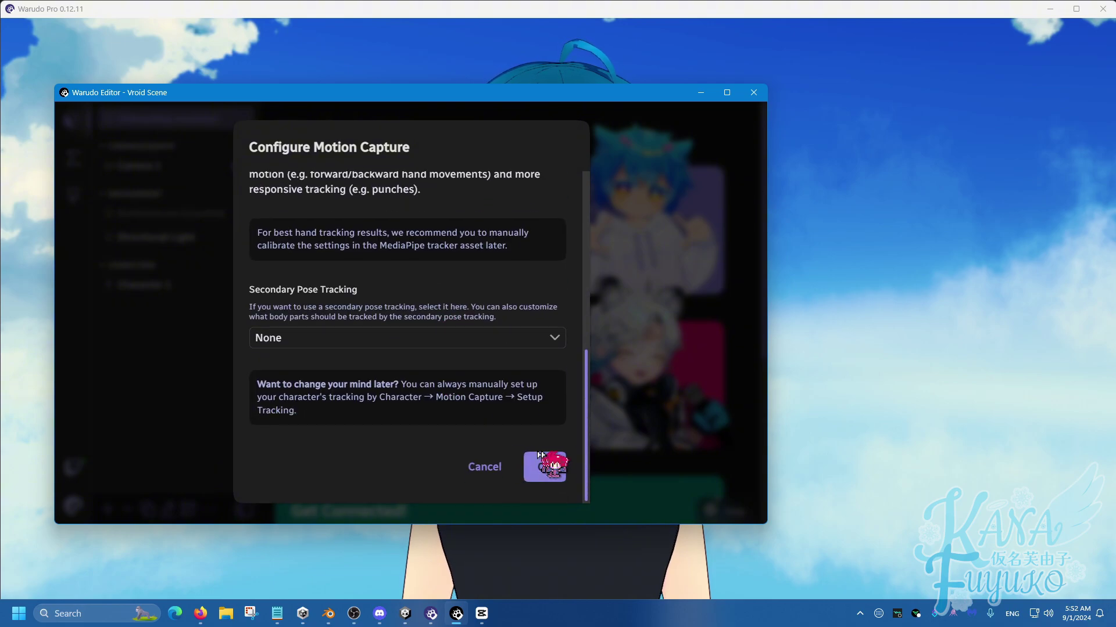
left_click(551, 464)
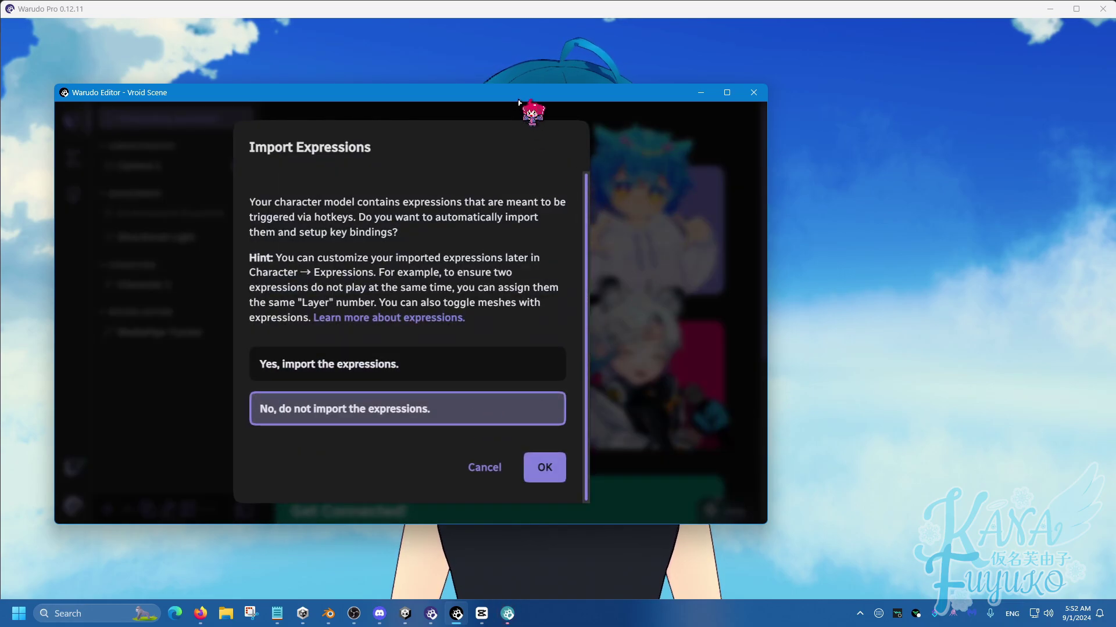
Step: Skip importing expressions, choose a transparent background, and close the Done! message
left_click_drag(519, 102, 479, 105)
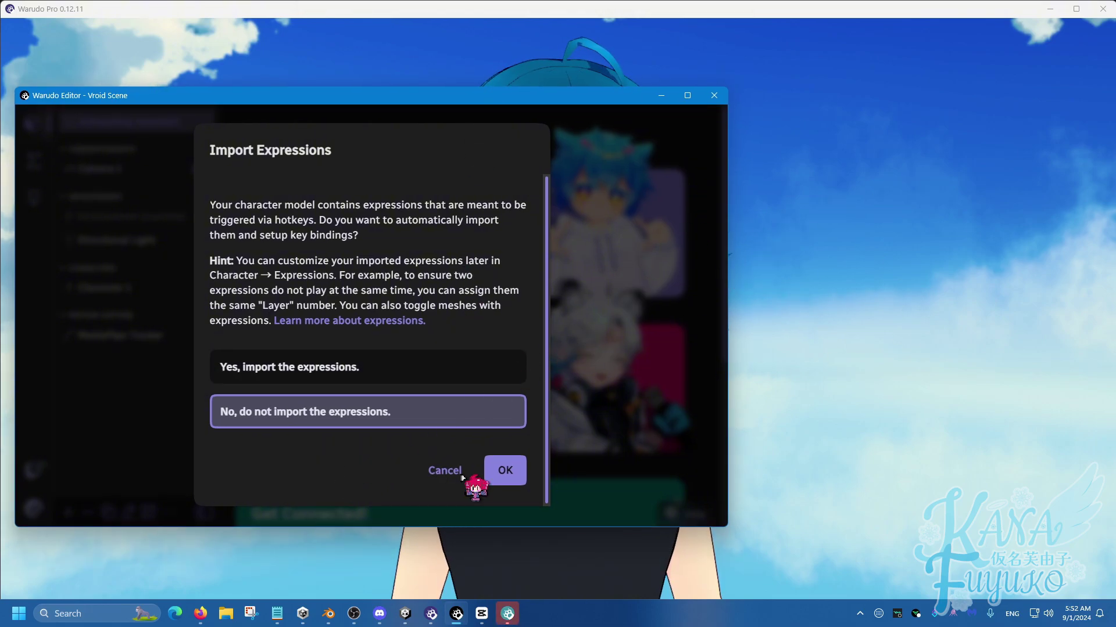
left_click(503, 475)
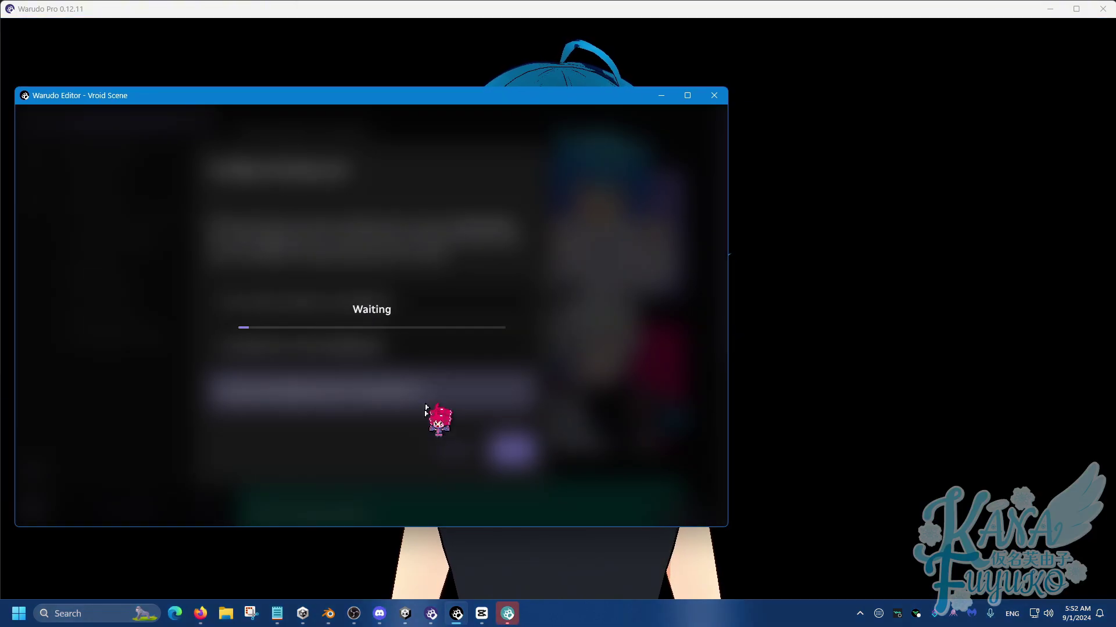
left_click(504, 451)
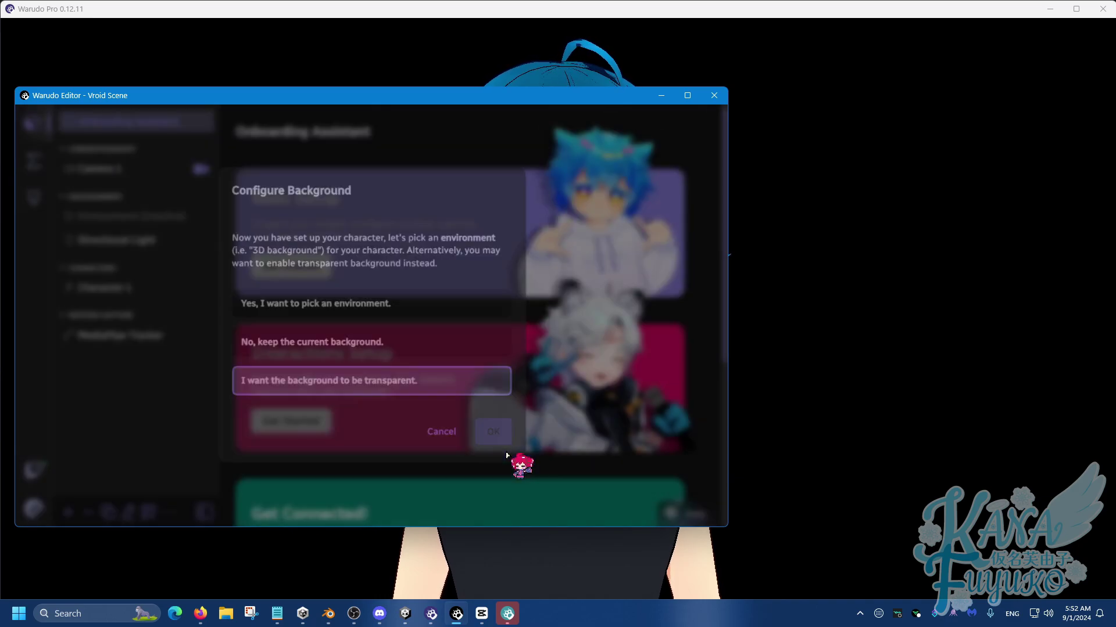
scroll(532, 478, "down", 2)
left_click(505, 469)
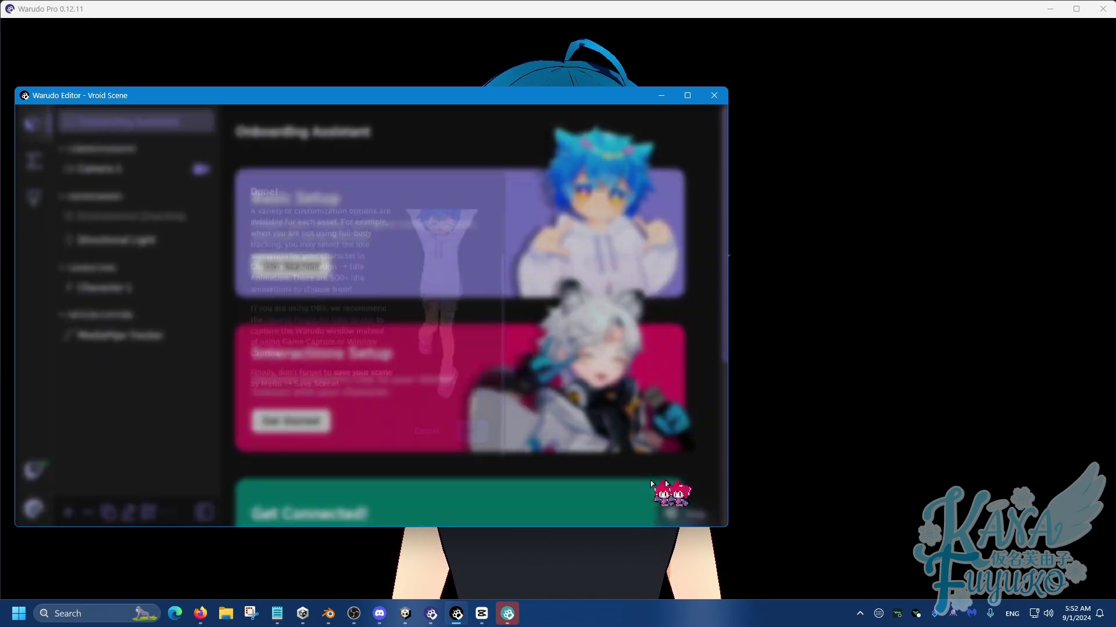
left_click(832, 435)
left_click_drag(889, 434, 242, 364)
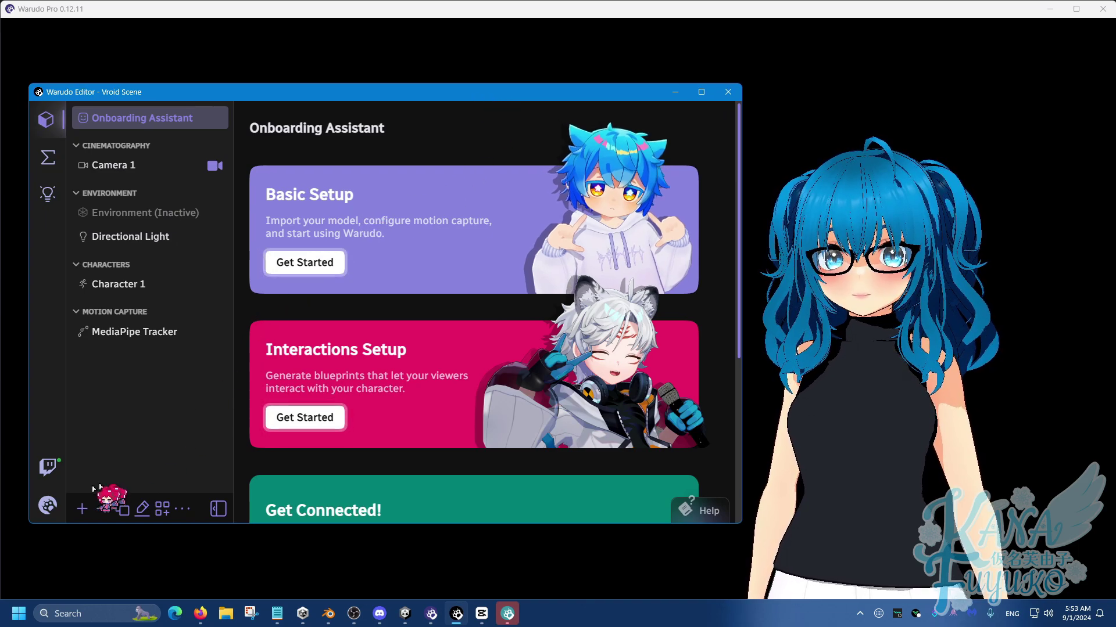
Step: Restart the scene, view Character 1's main properties, and open the Characters folder
left_click(47, 506)
left_click(103, 266)
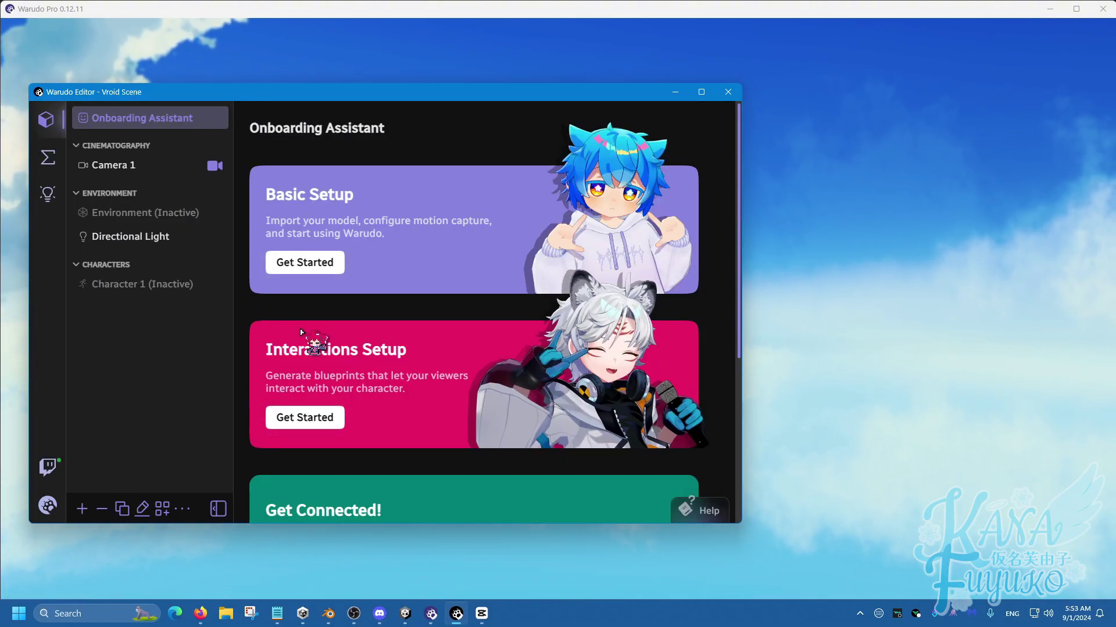
left_click(127, 290)
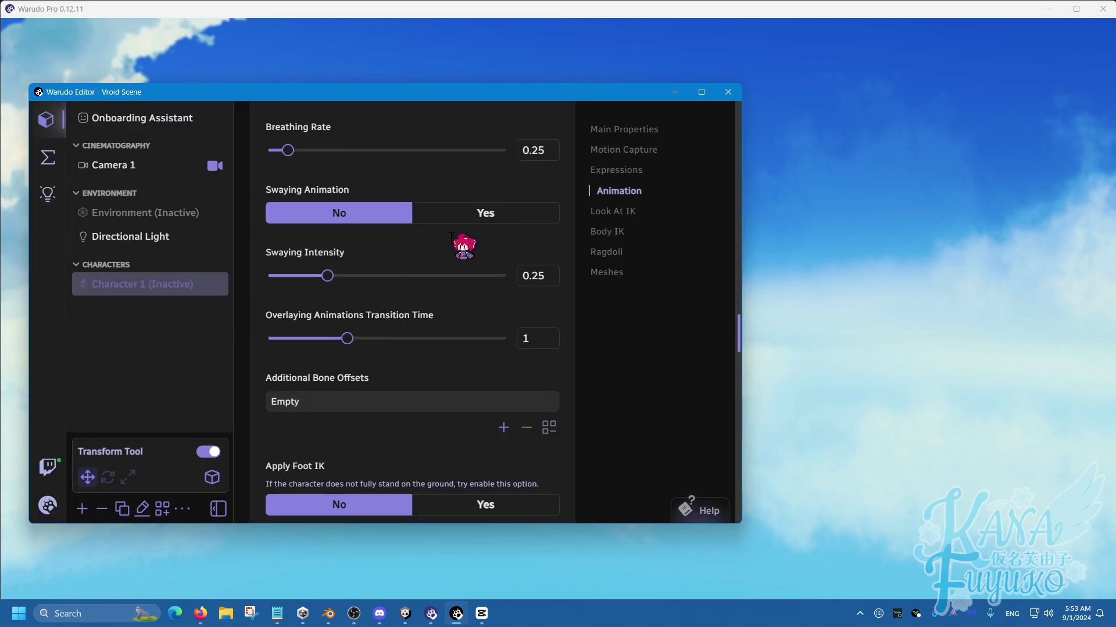
left_click(625, 131)
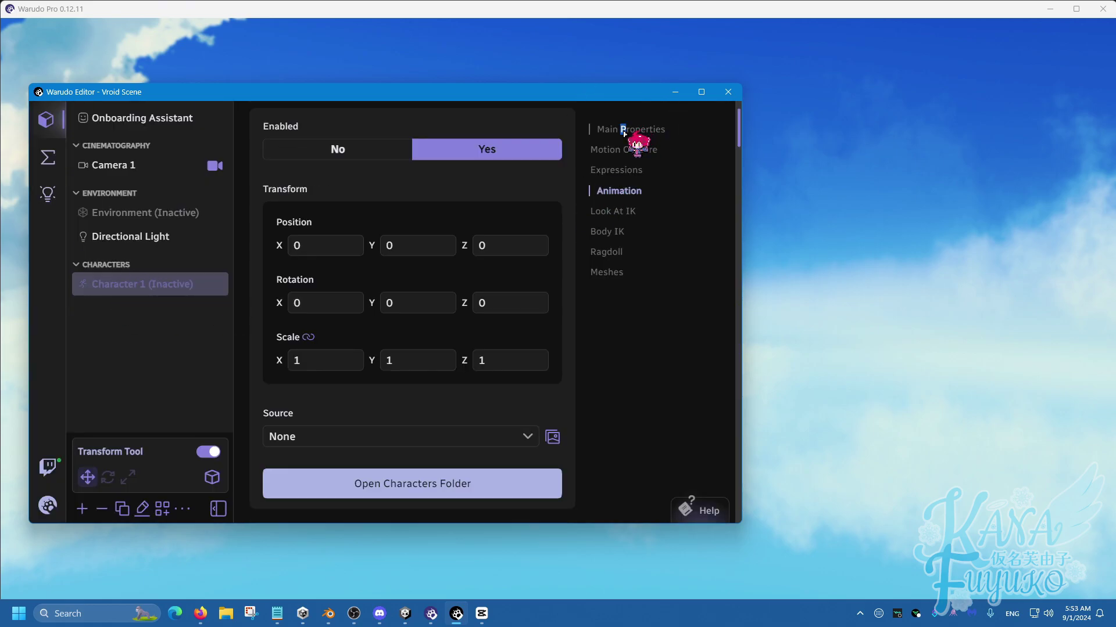
scroll(361, 396, "down", 3)
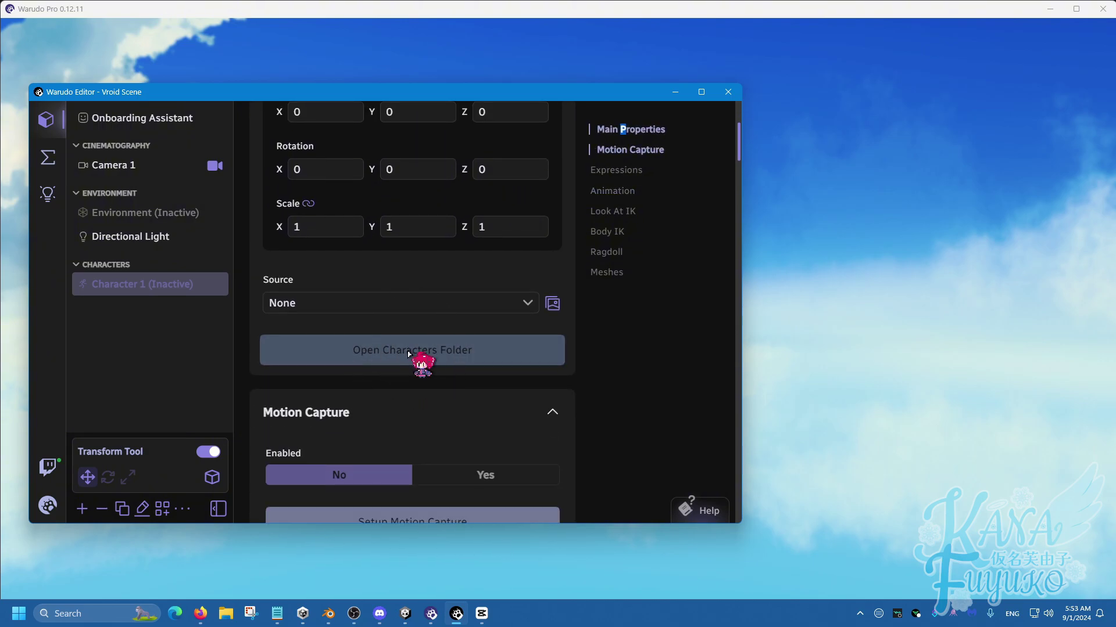
left_click(409, 354)
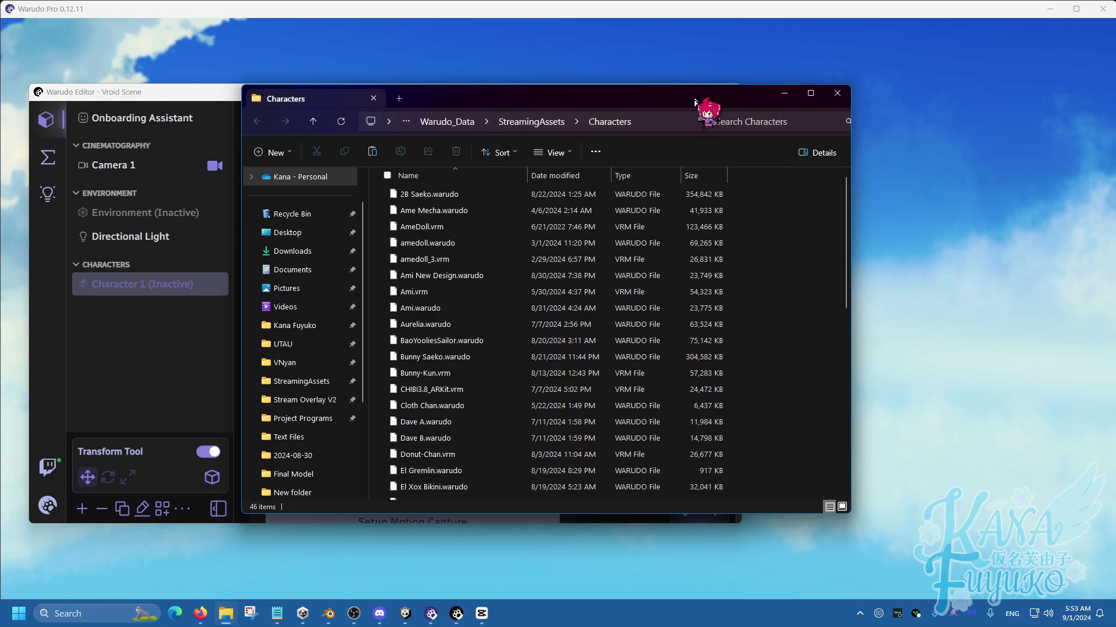
Step: Select Test-Chan.vrm and Test-Kun.vrm in the Characters folder, then close Explorer
scroll(837, 448, "down", 9)
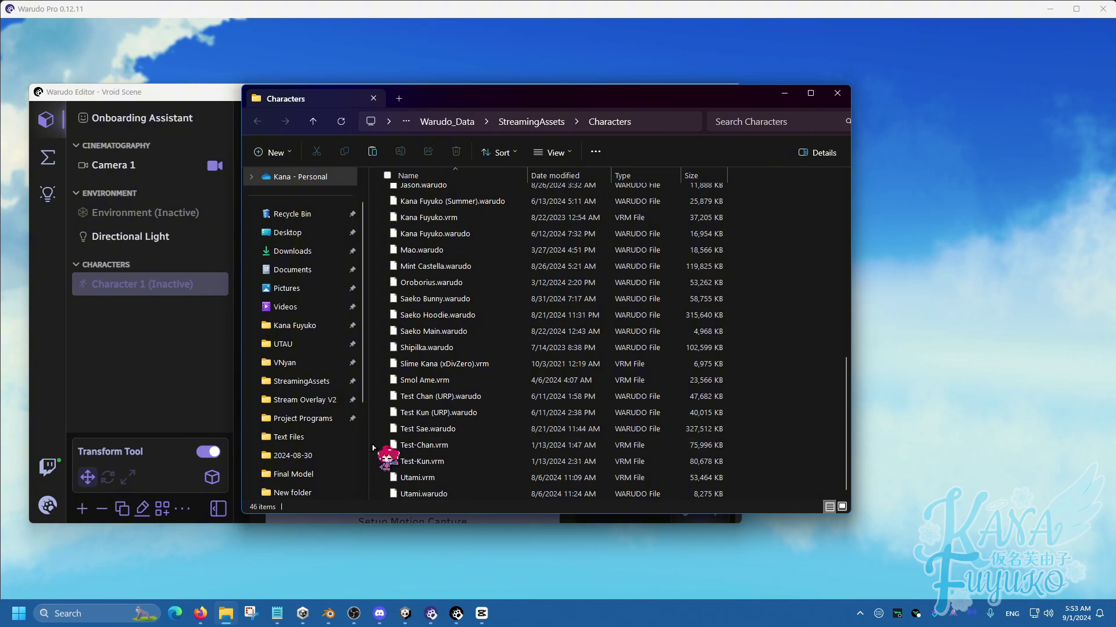
left_click(390, 445)
left_click(442, 461, "ctrl")
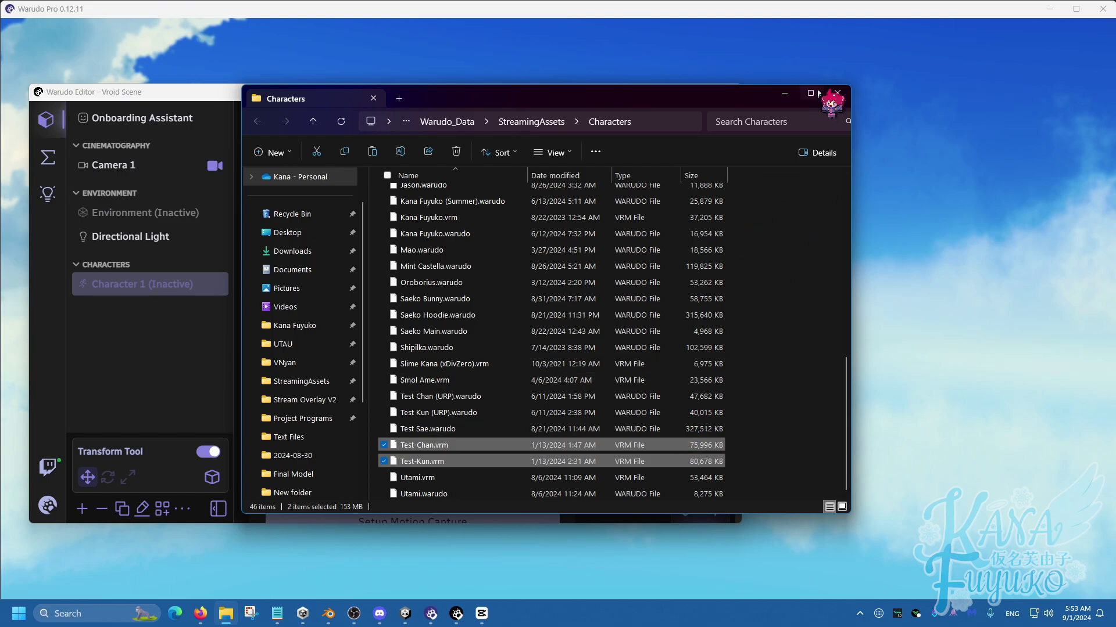
left_click(840, 100)
Step: Set Character 1's Source to Test-Kun and scroll down to the Motion Capture section
left_click(423, 303)
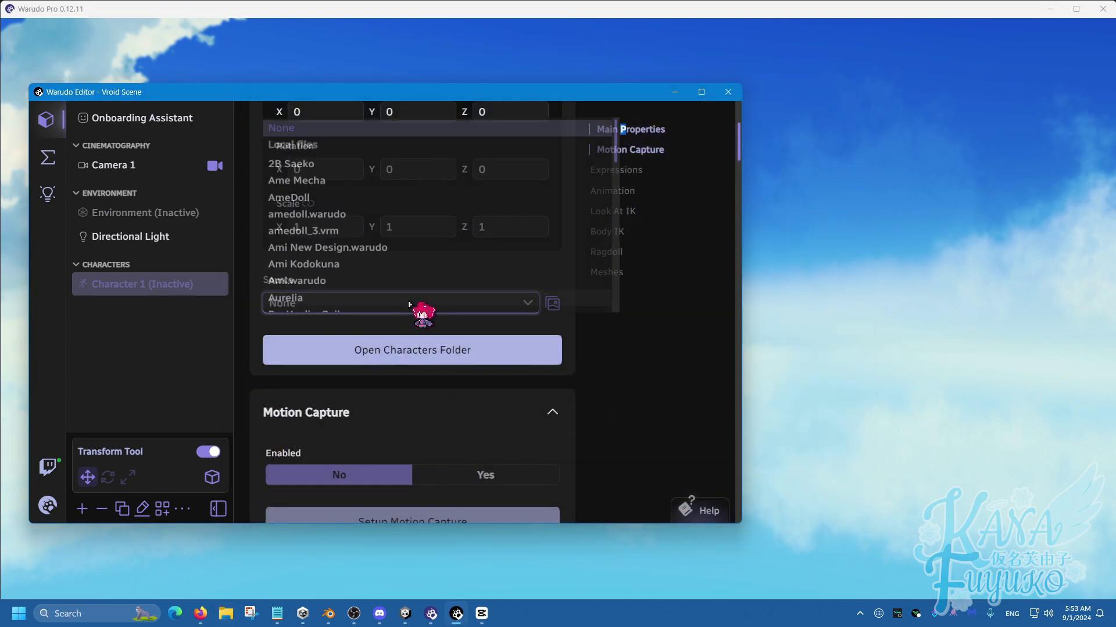
scroll(379, 256, "down", 10)
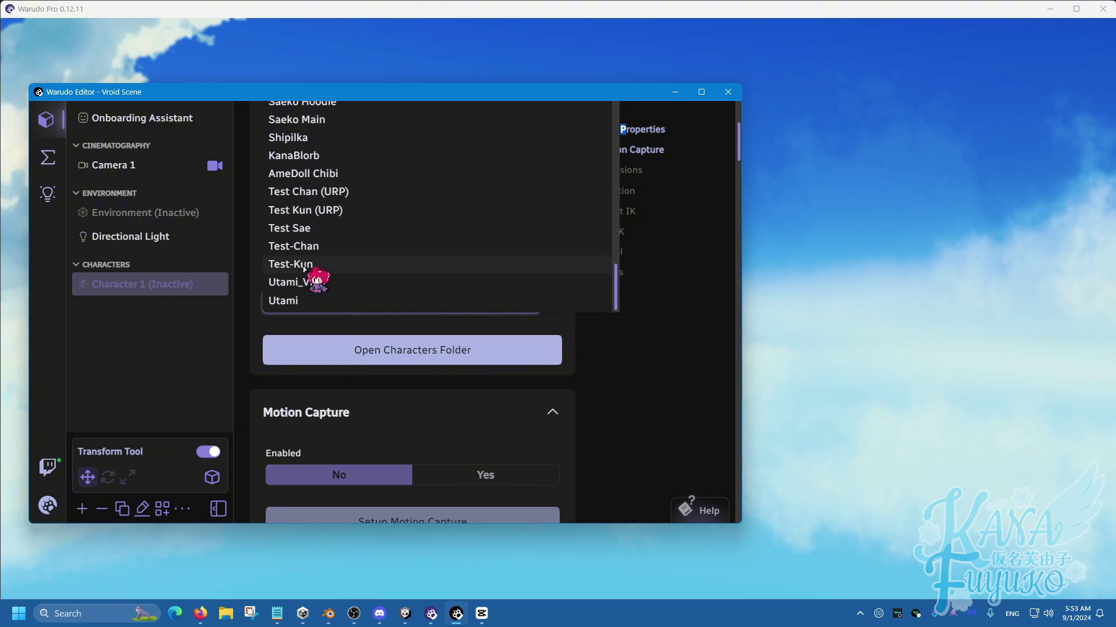
left_click(304, 266)
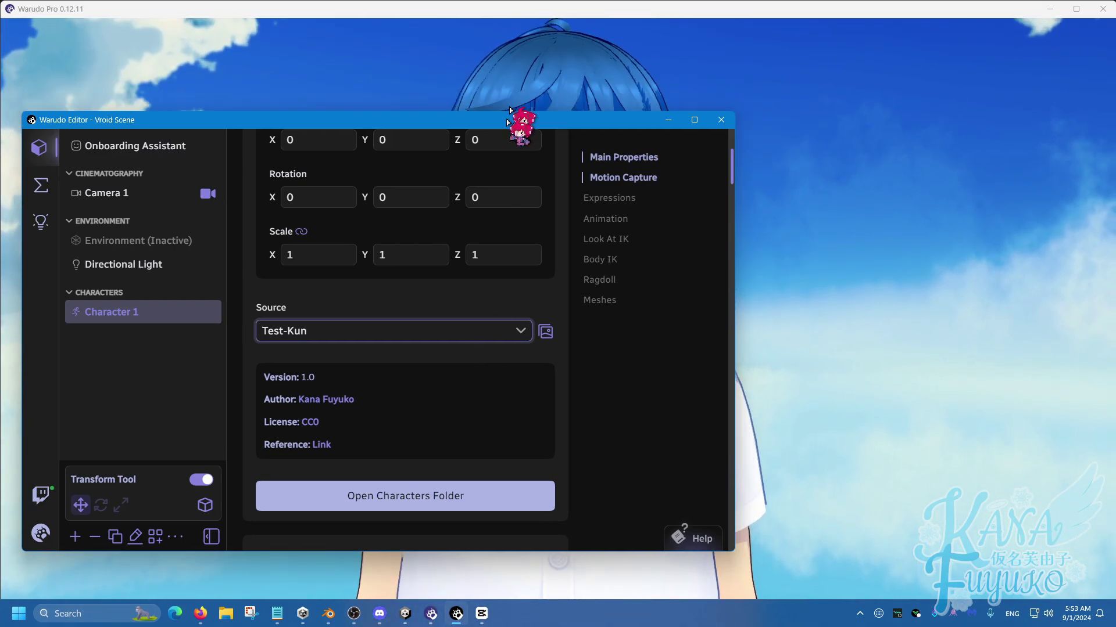
left_click_drag(508, 121, 328, 68)
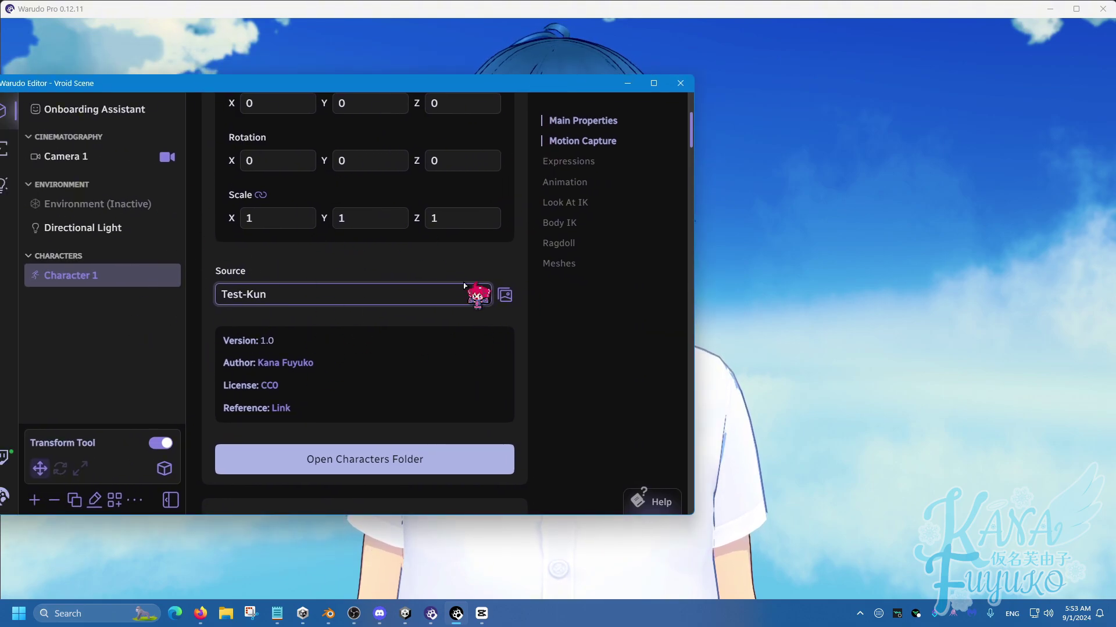
scroll(415, 311, "down", 2)
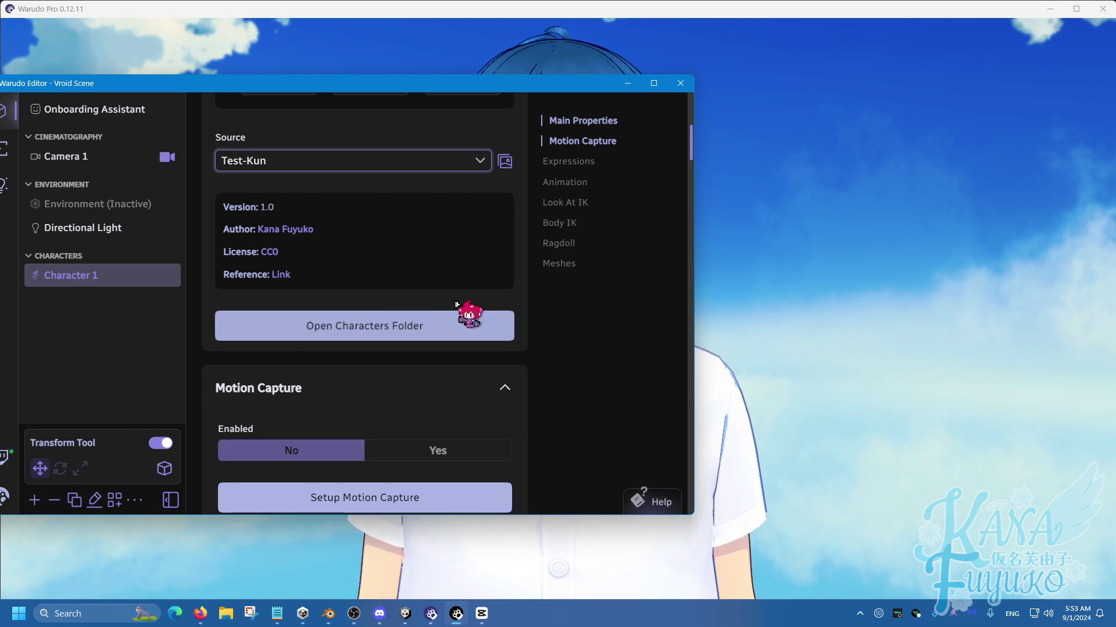
scroll(482, 378, "down", 1)
scroll(476, 361, "down", 2)
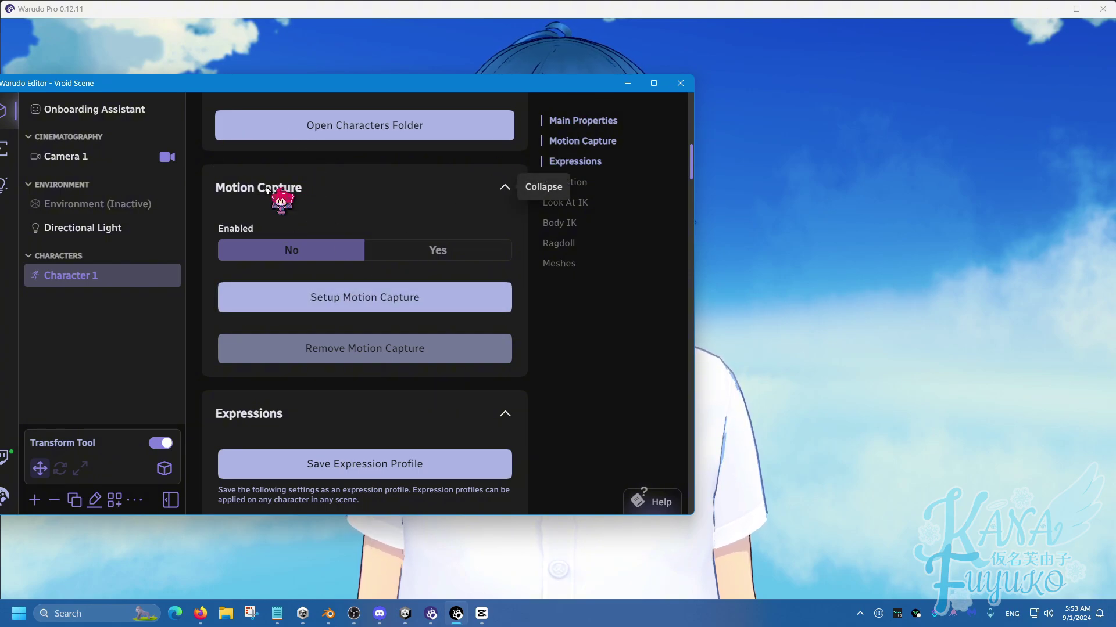
Step: Start motion capture setup and choose MediaPipe (Webcam) for face tracking
left_click(351, 300)
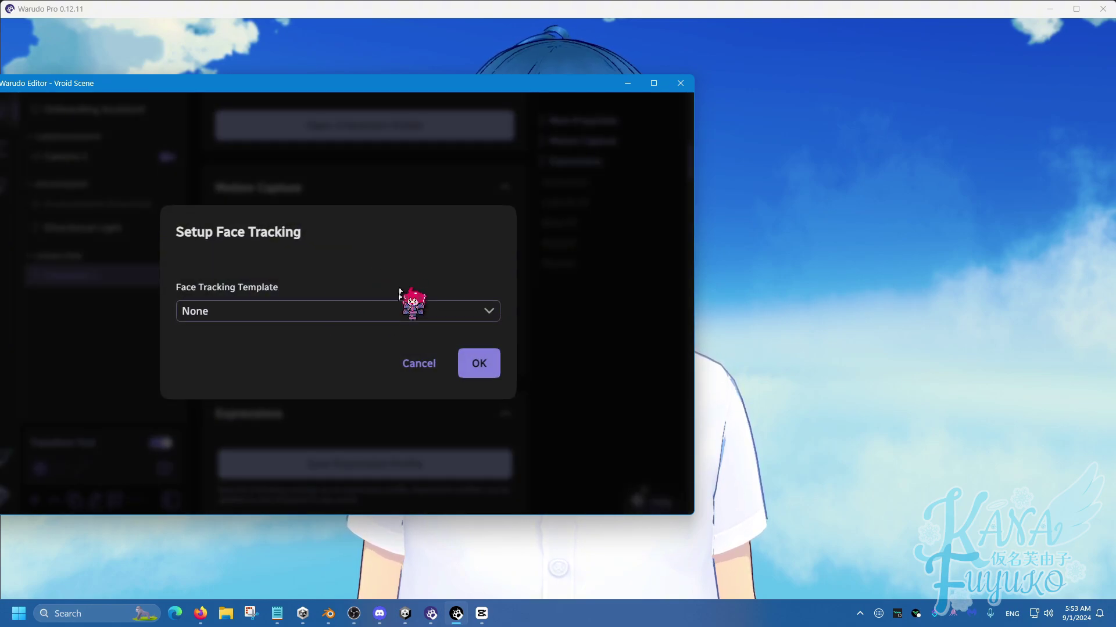
left_click(300, 314)
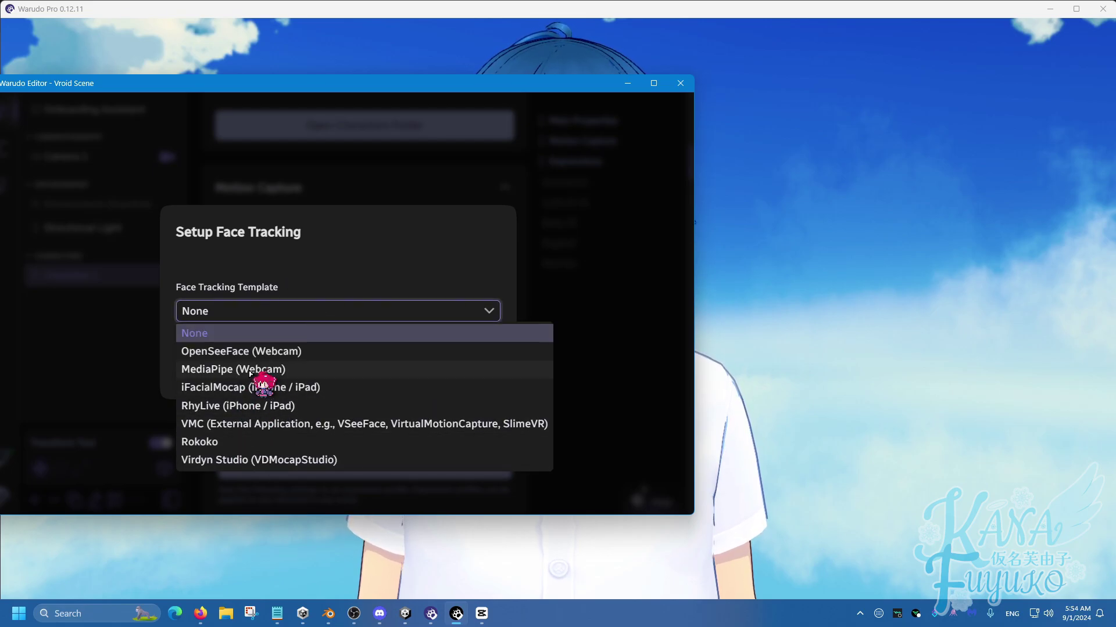
left_click(249, 373)
scroll(386, 368, "down", 10)
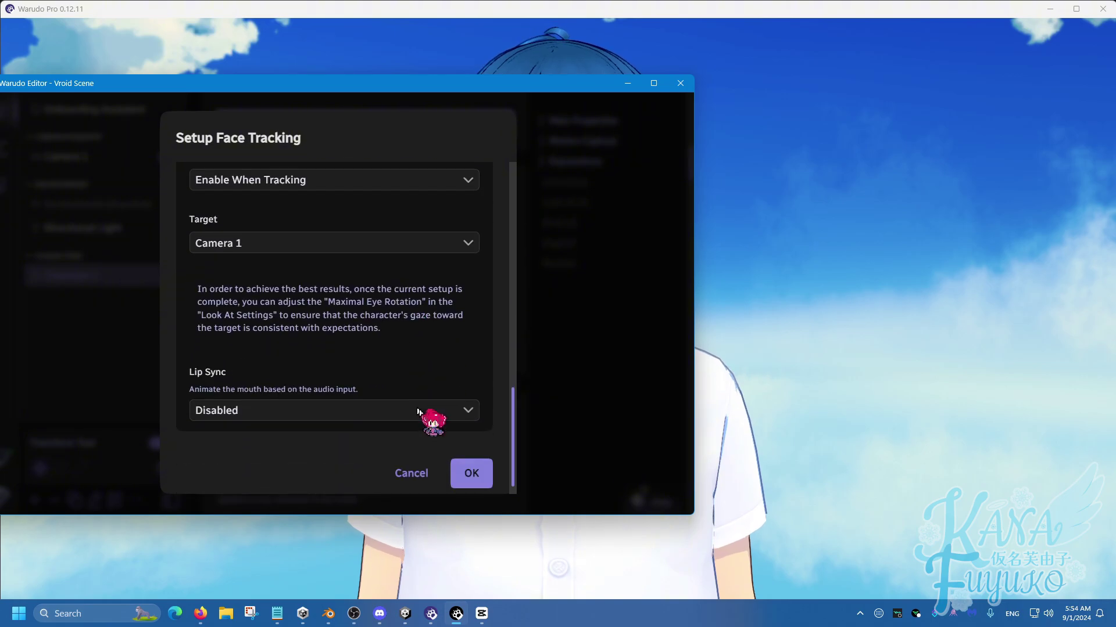
left_click(471, 472)
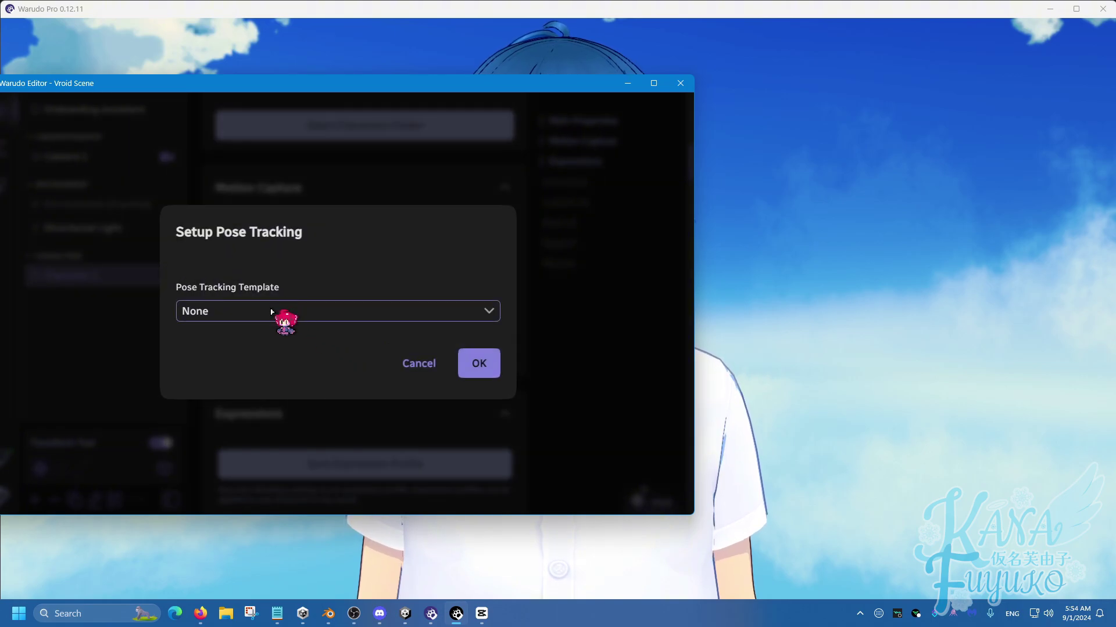
Step: Choose MediaPipe (Webcam) for pose tracking and dismiss the Success message
left_click(270, 311)
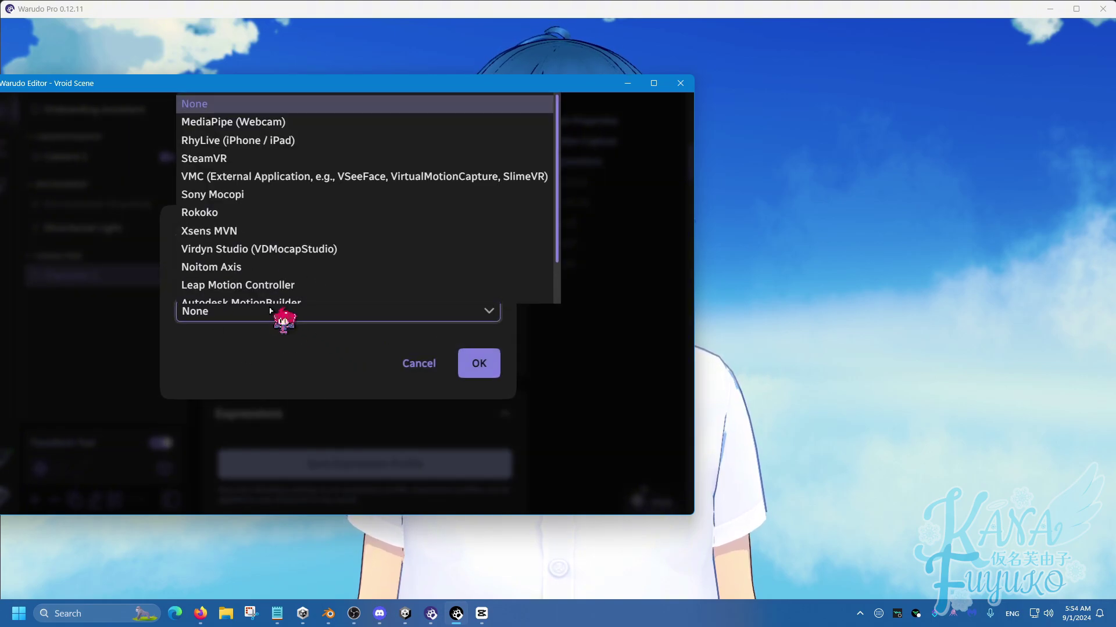
left_click(241, 125)
scroll(428, 398, "down", 5)
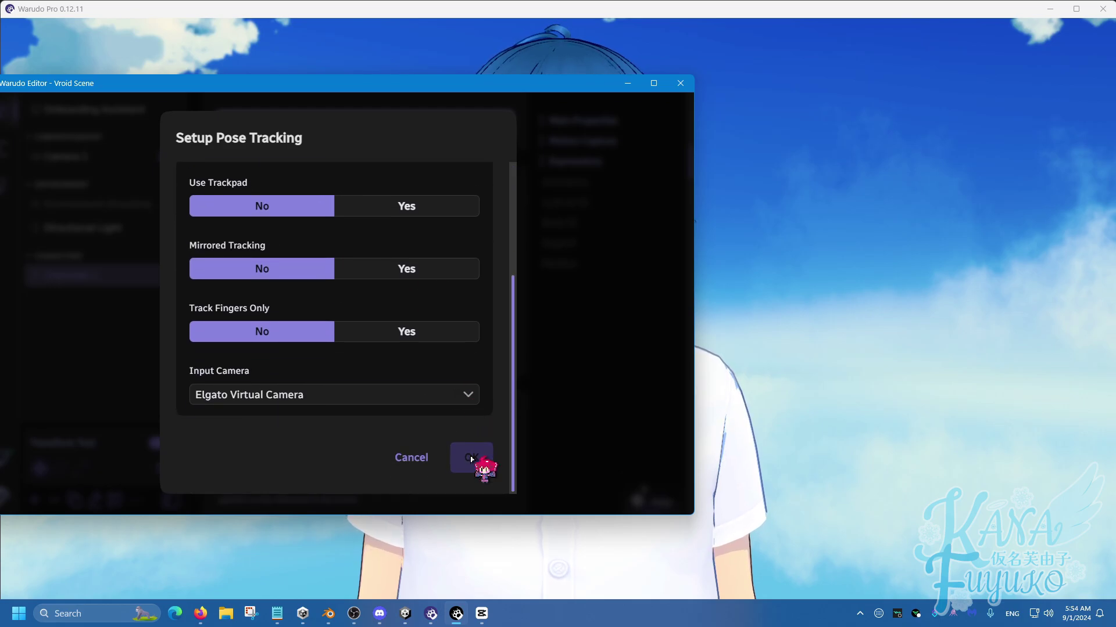
left_click(471, 459)
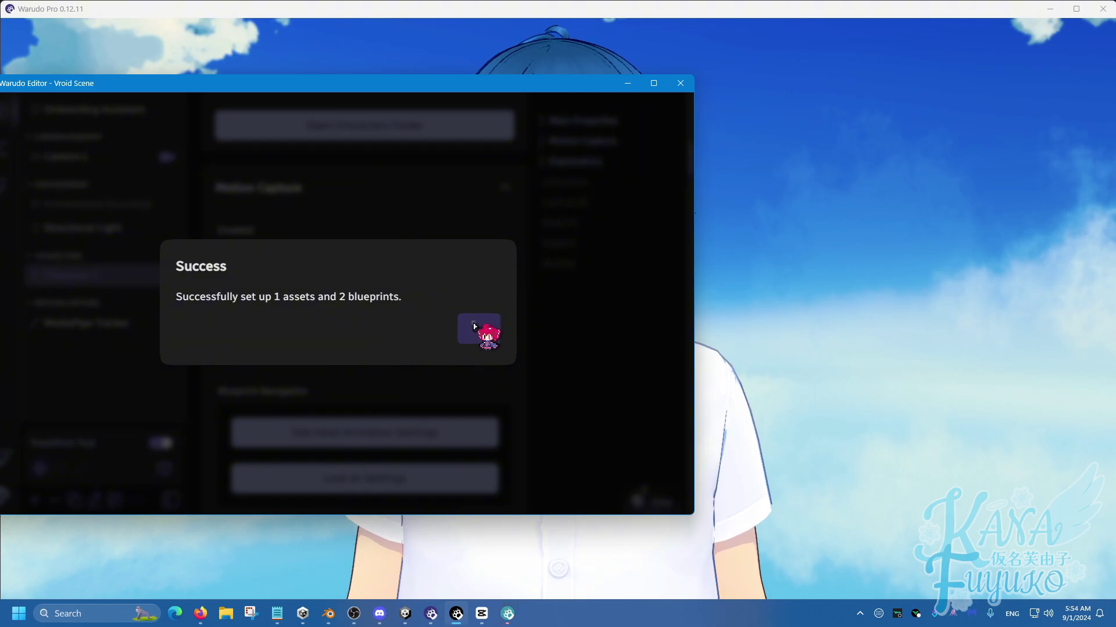
left_click(469, 323)
left_click(590, 179)
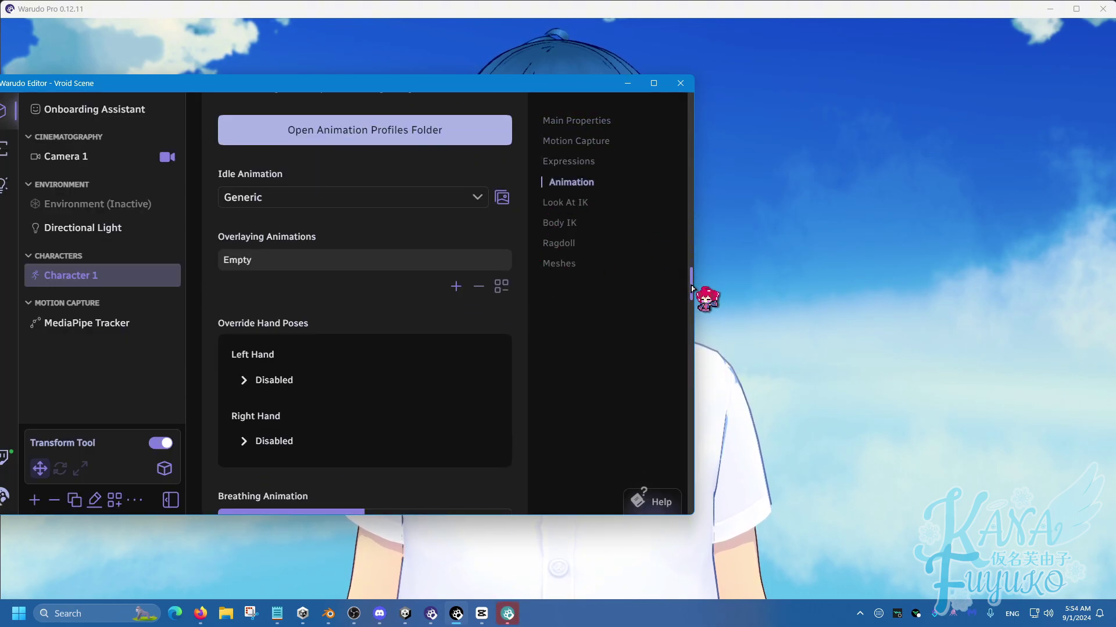
left_click_drag(691, 289, 695, 114)
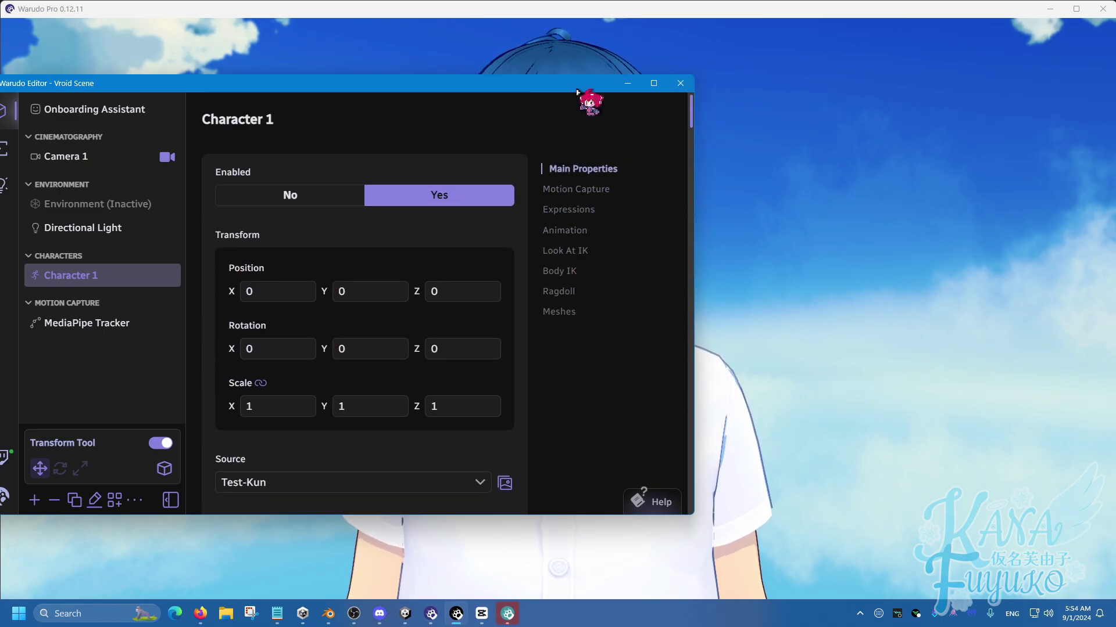
left_click(540, 581)
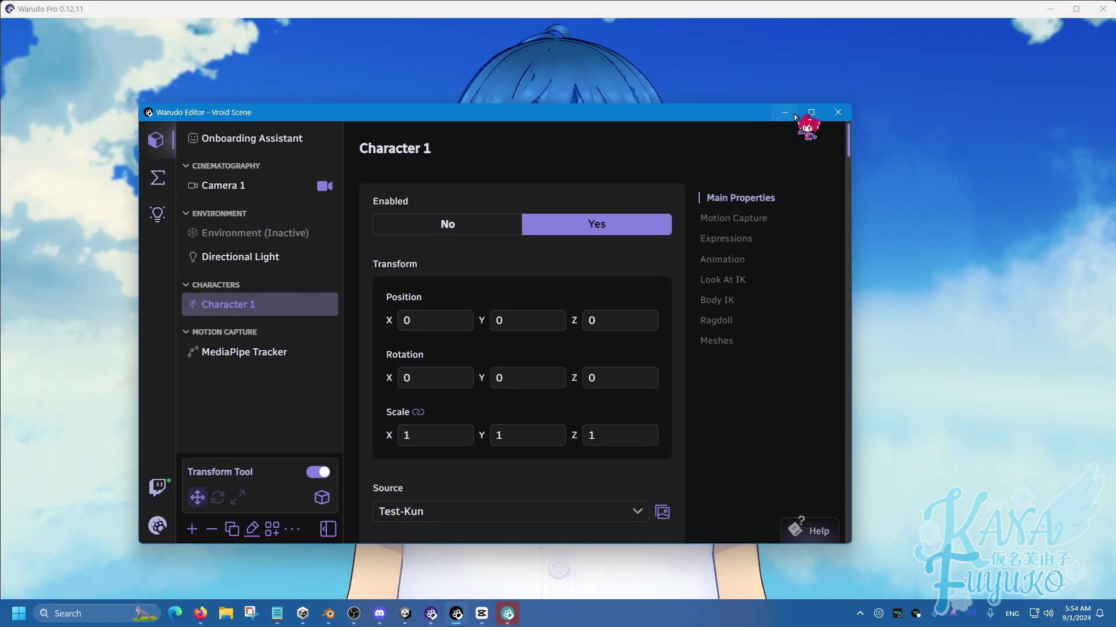
Step: Minimize the editor and orbit the camera around the Test-Kun avatar over the sky
left_click_drag(751, 114, 731, 103)
left_click(765, 102)
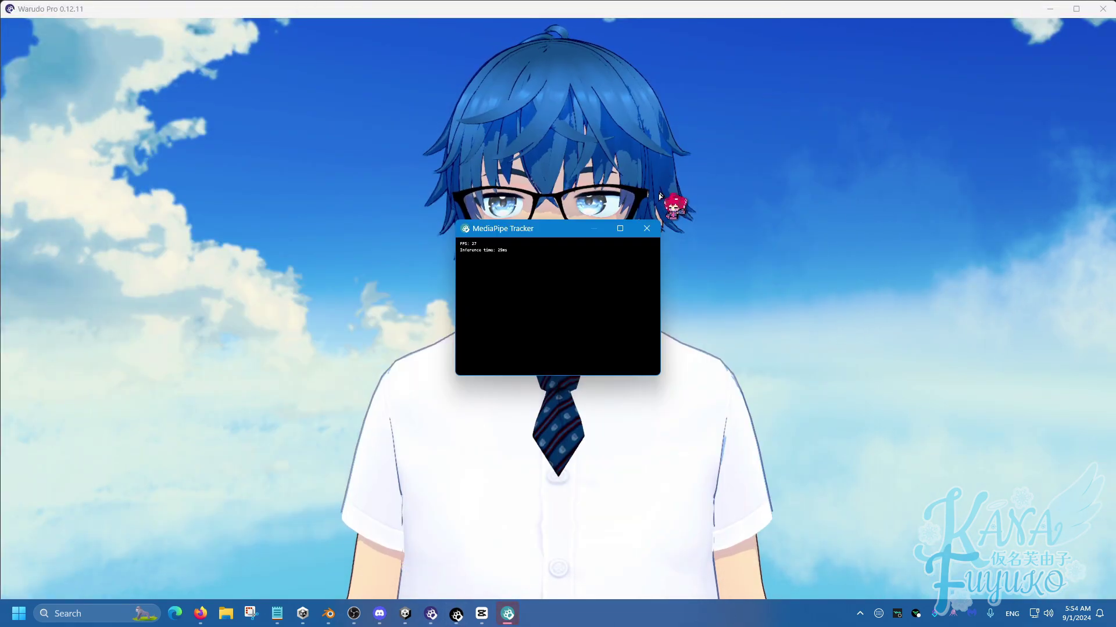
left_click(738, 231)
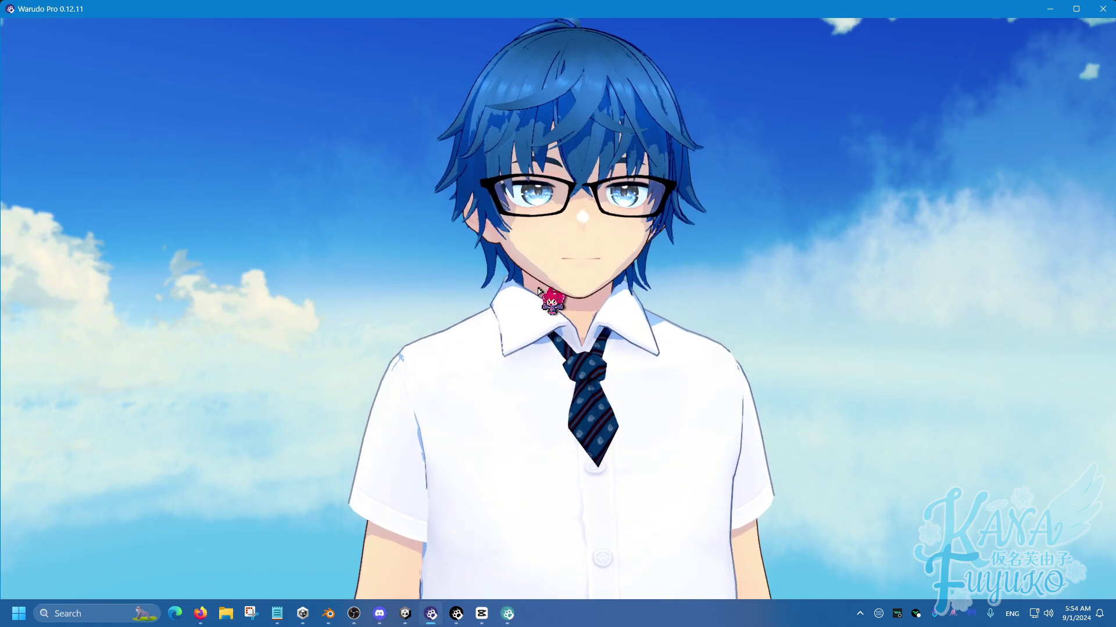
right_click_drag(538, 291, 349, 291)
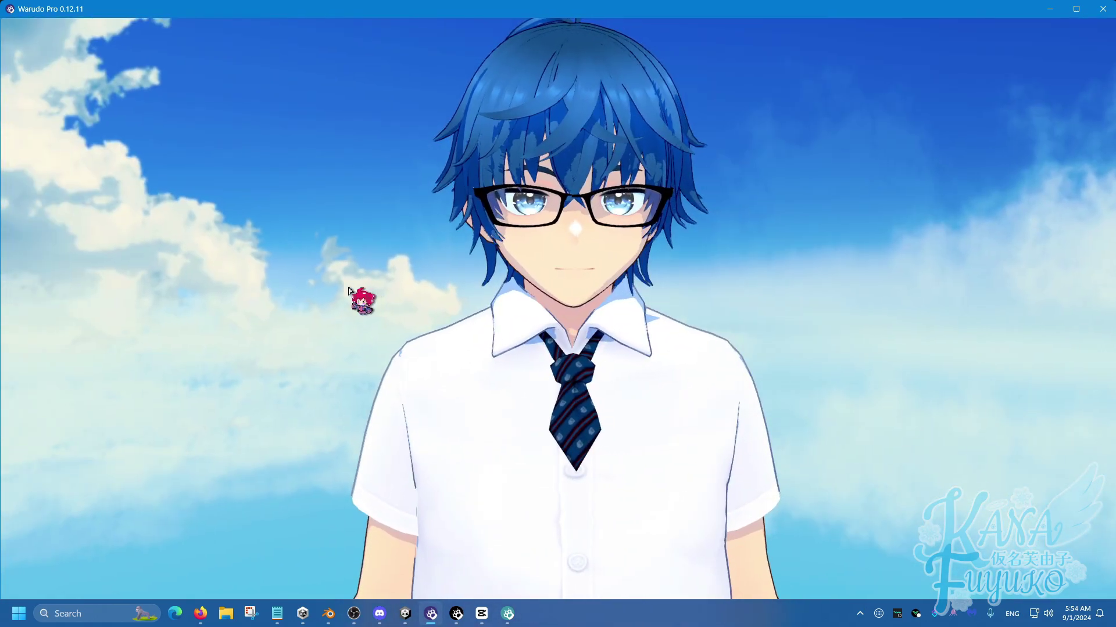